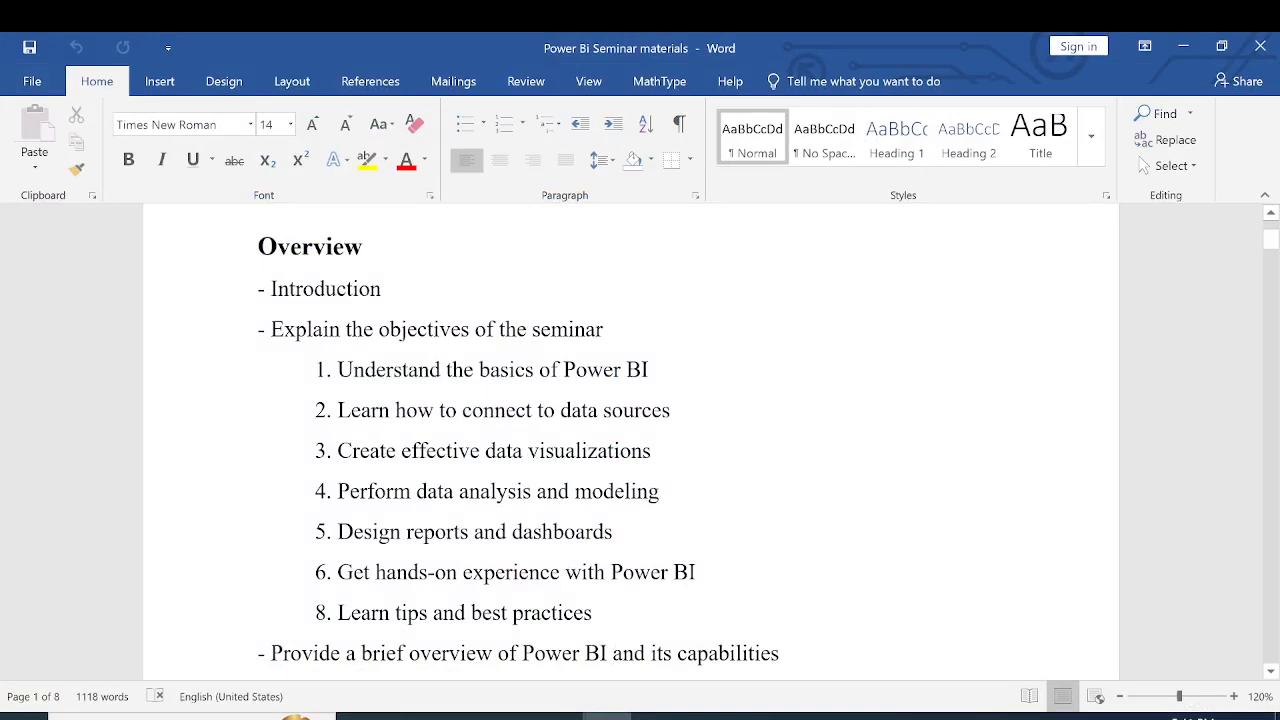
Switch to the Power BI report, add a stacked bar chart of Units Sold by Country below the cards, and enlarge it.
{"action": "key", "text": "alt+Tab"}
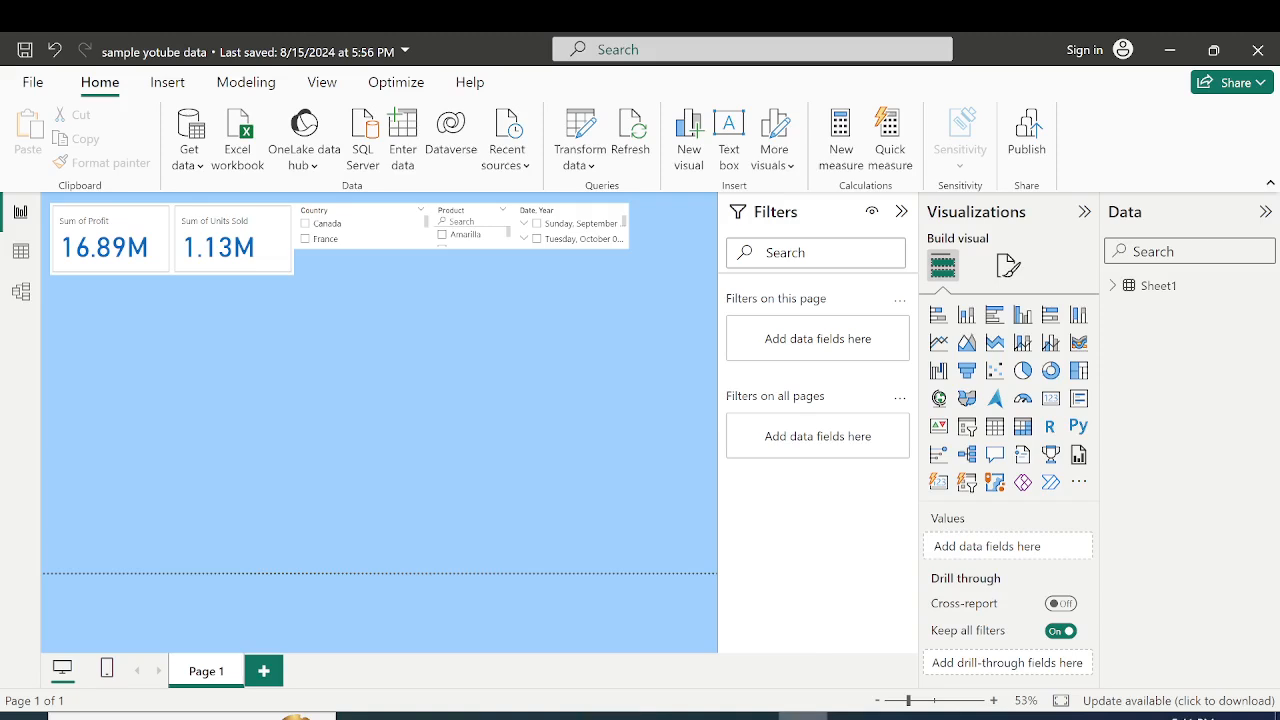
{"action": "mouse_move", "coordinate": [470, 232]}
{"action": "mouse_move", "coordinate": [90, 238]}
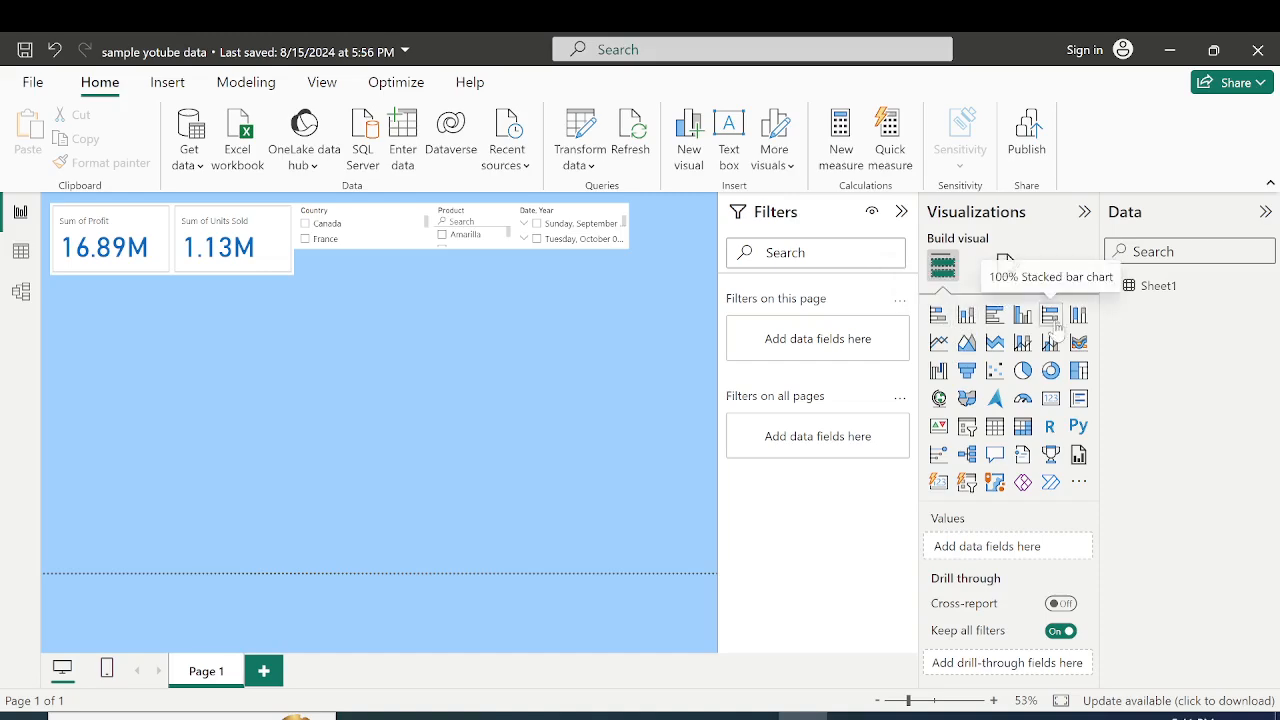
{"action": "left_click", "coordinate": [1113, 287]}
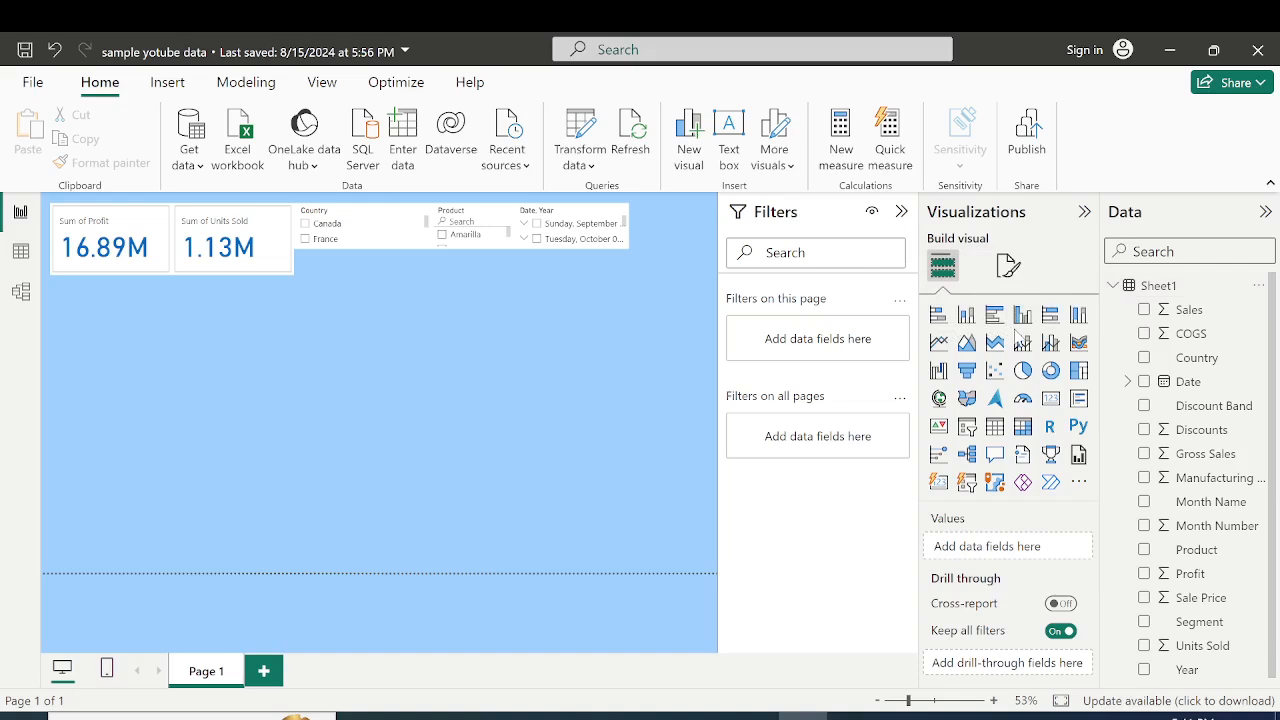
{"action": "left_click", "coordinate": [939, 316]}
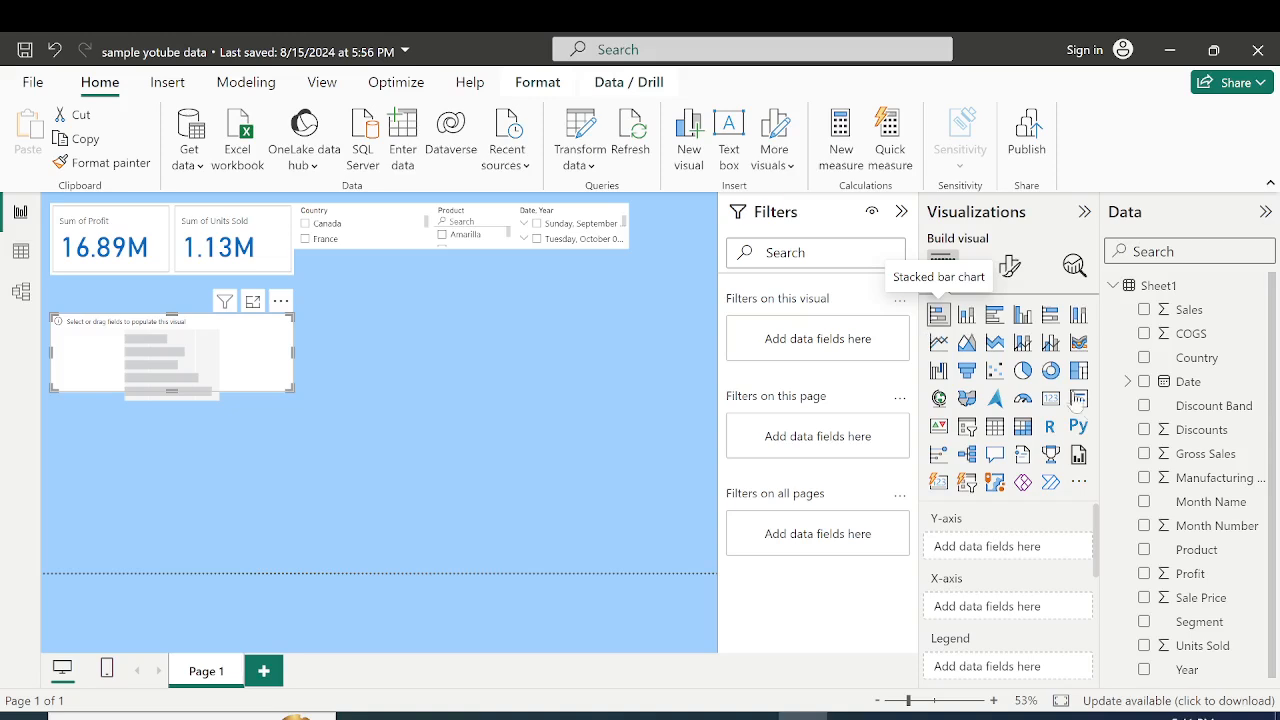
{"action": "left_click", "coordinate": [1145, 646]}
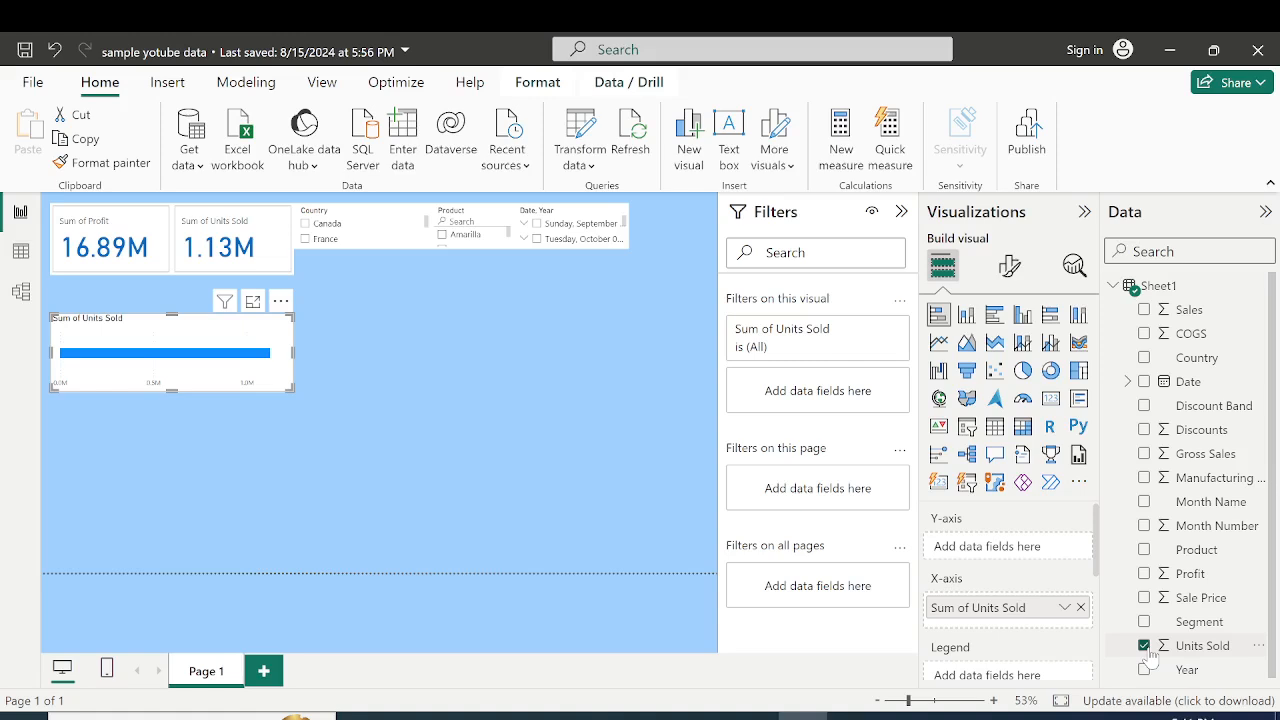
{"action": "left_click", "coordinate": [1144, 360]}
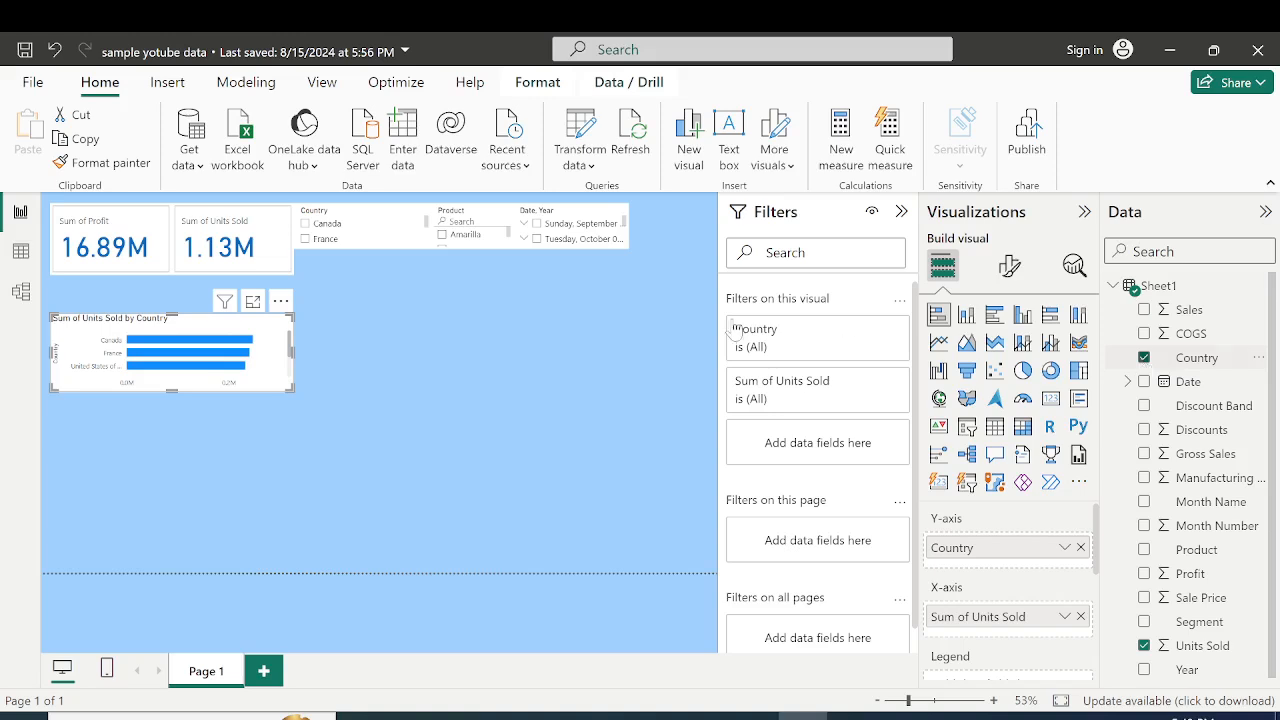
{"action": "left_click_drag", "start_coordinate": [168, 388], "coordinate": [180, 458]}
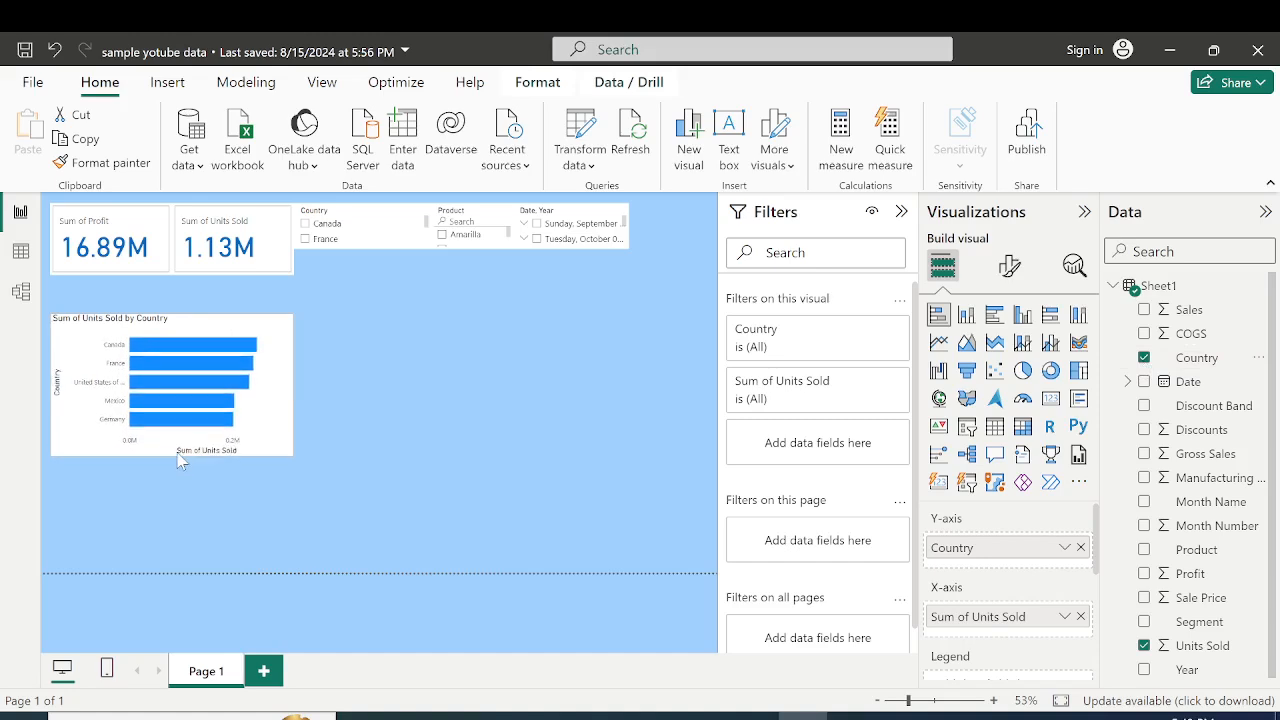
{"action": "left_click_drag", "start_coordinate": [293, 383], "coordinate": [361, 390]}
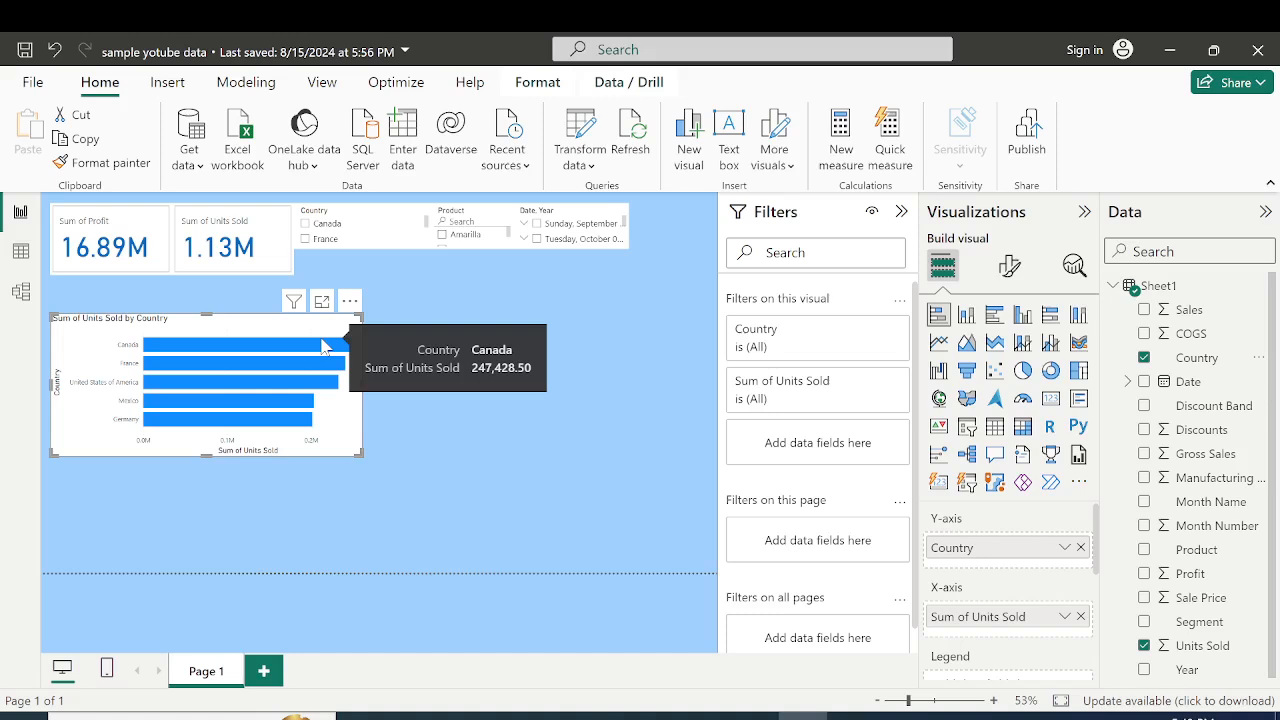
Filter the report to Canada with the Country slicer, inspect the Canada bar, and clear the filter.
{"action": "left_click", "coordinate": [305, 228]}
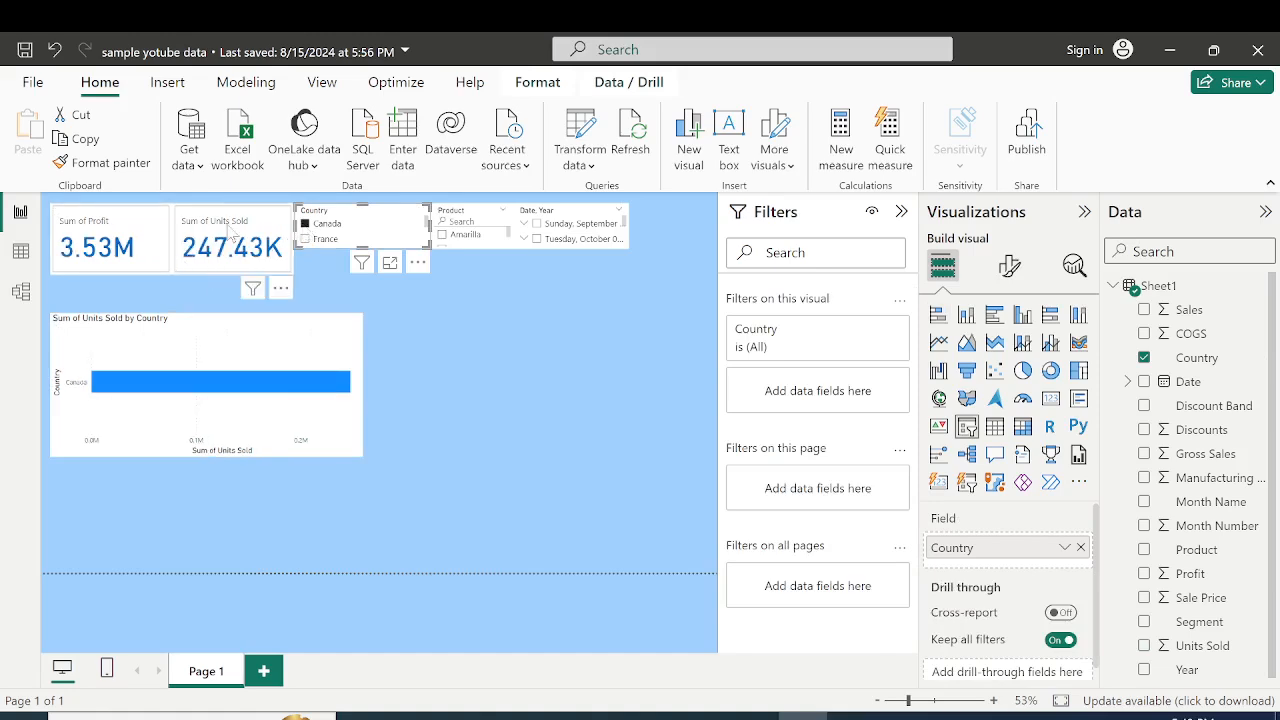
{"action": "mouse_move", "coordinate": [297, 386]}
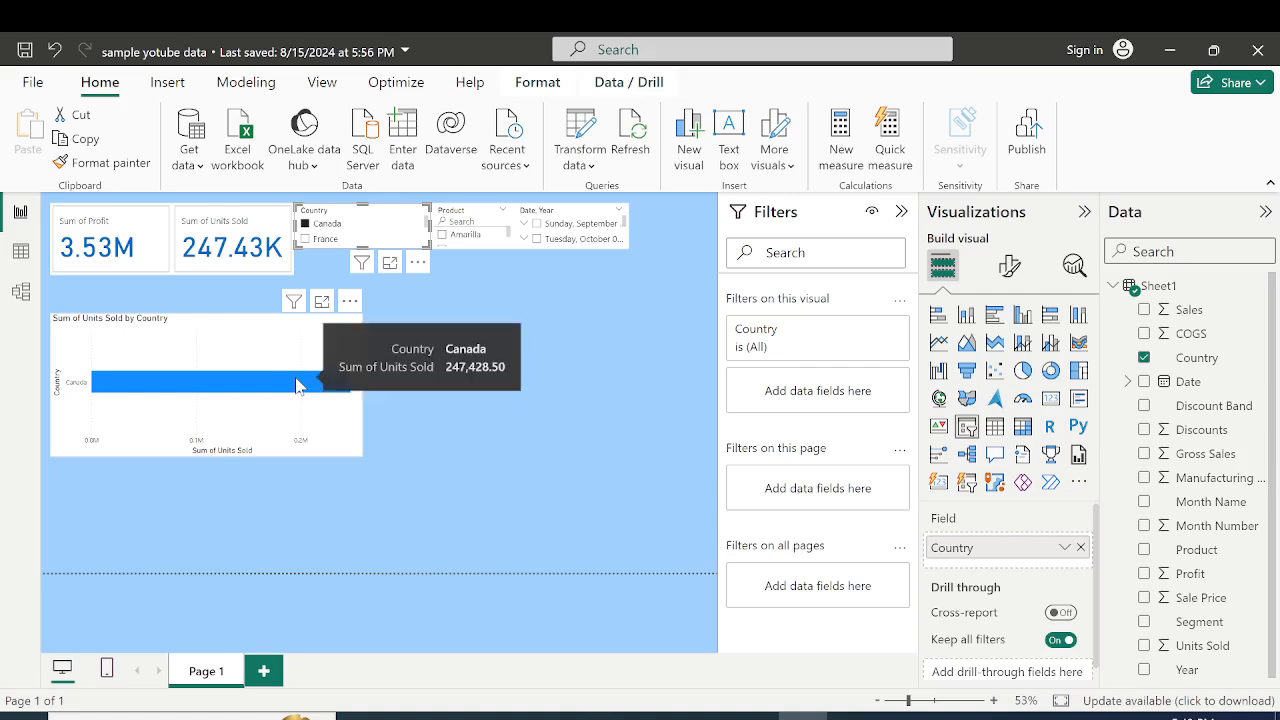
{"action": "left_click", "coordinate": [305, 225]}
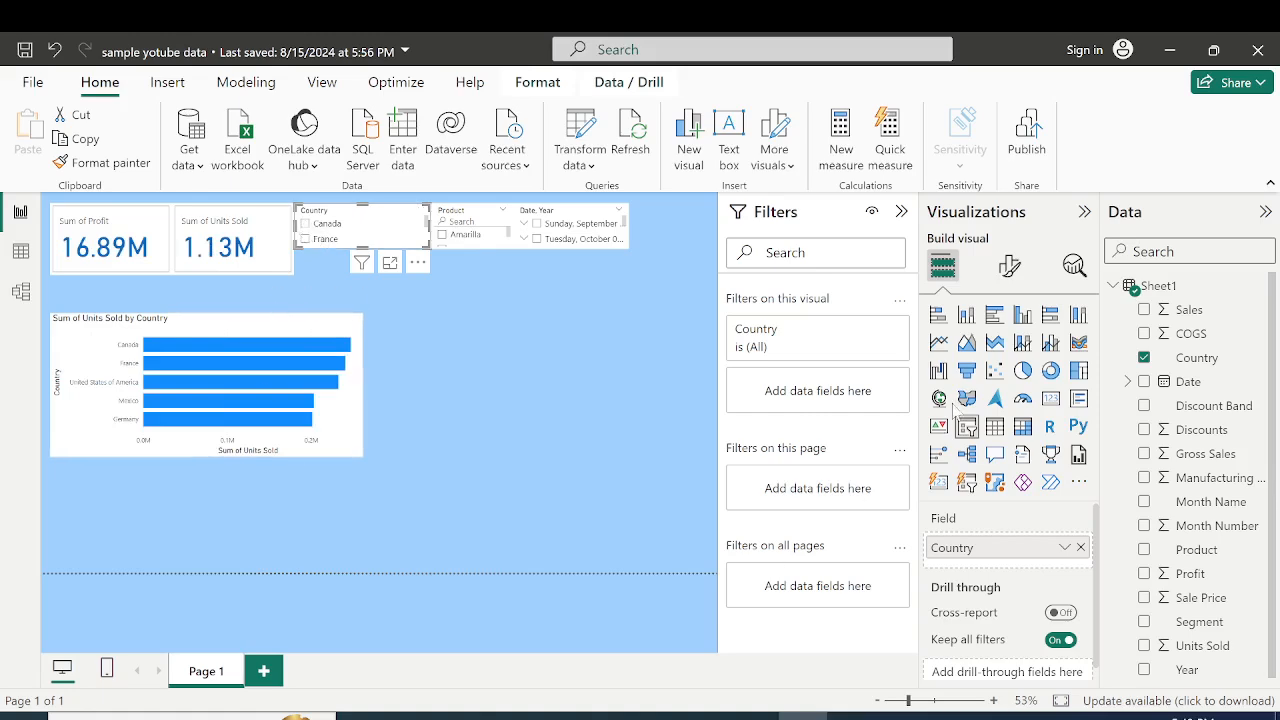
Try the chart as stacked column, clustered bar and clustered column types, and return it to a stacked bar chart.
{"action": "left_click", "coordinate": [340, 425]}
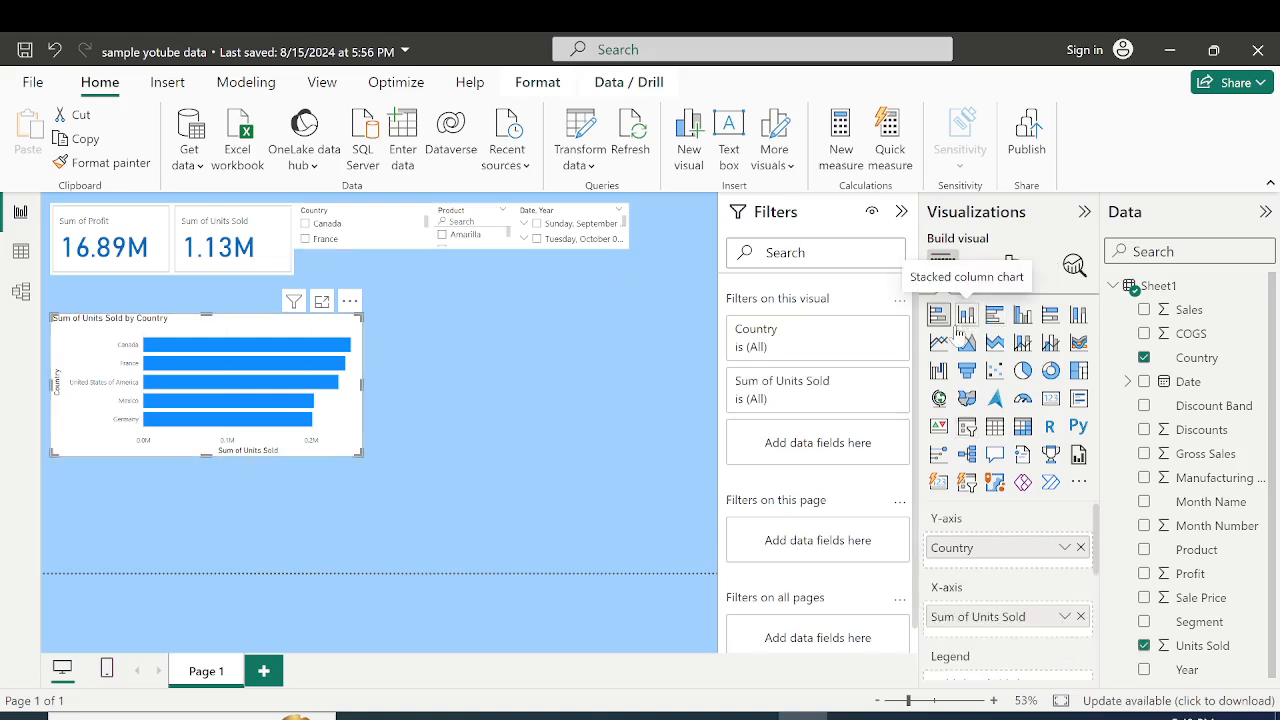
{"action": "left_click", "coordinate": [962, 322]}
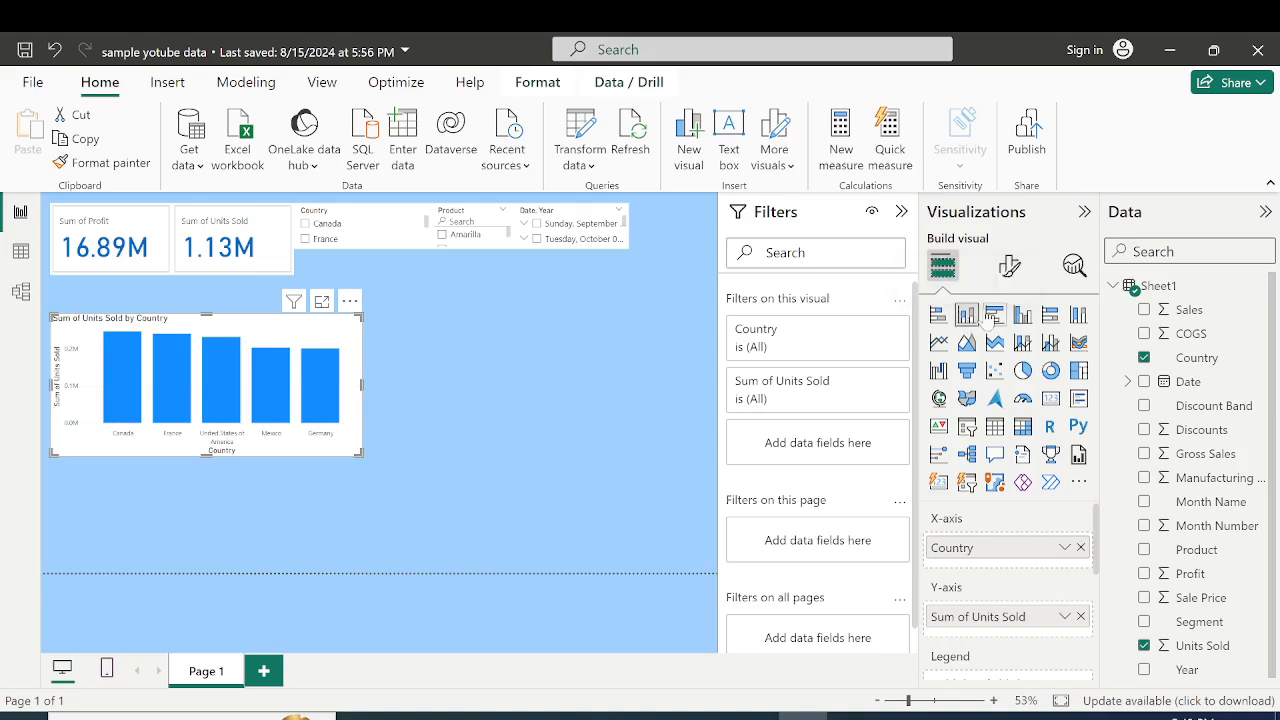
{"action": "left_click", "coordinate": [992, 316]}
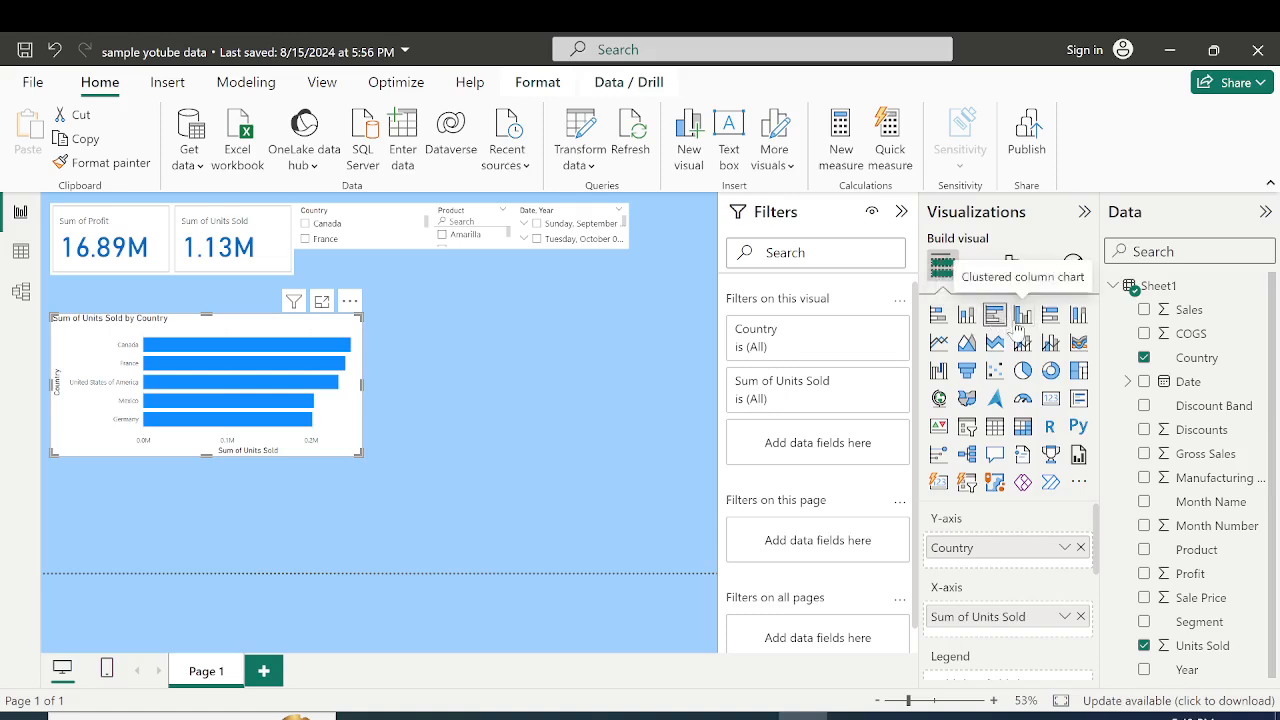
{"action": "left_click", "coordinate": [1022, 316]}
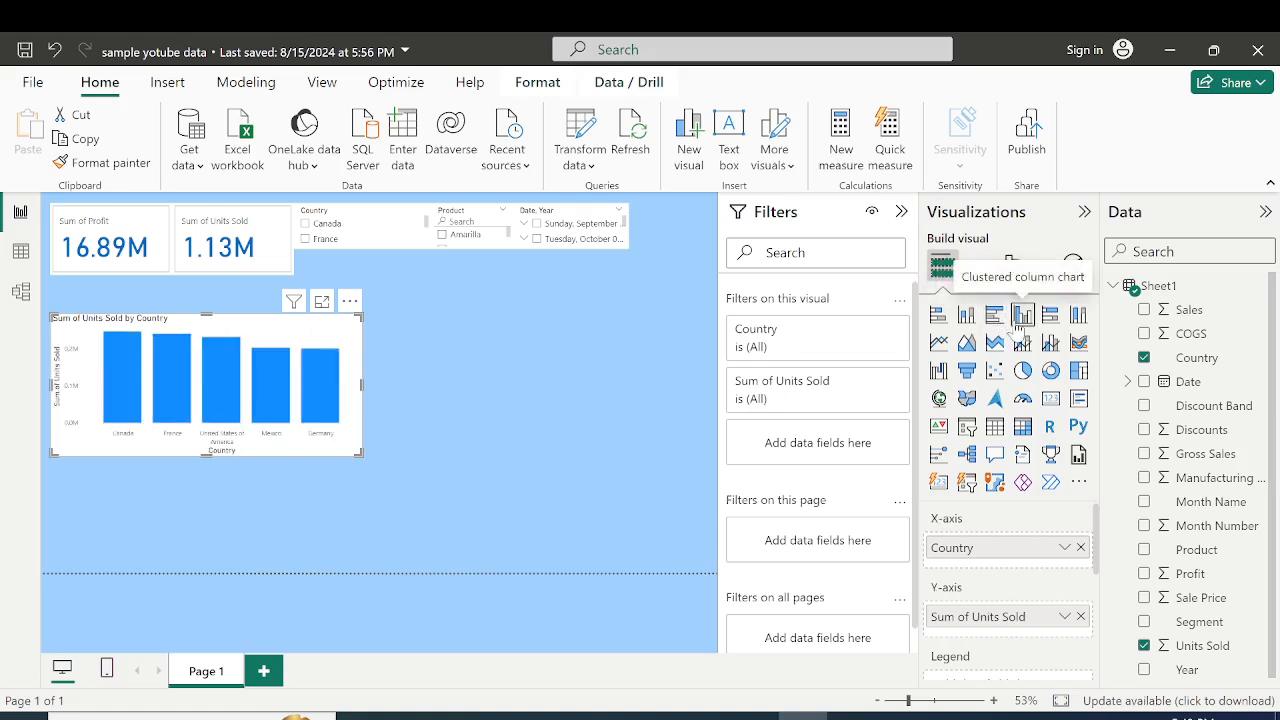
{"action": "left_click", "coordinate": [938, 316]}
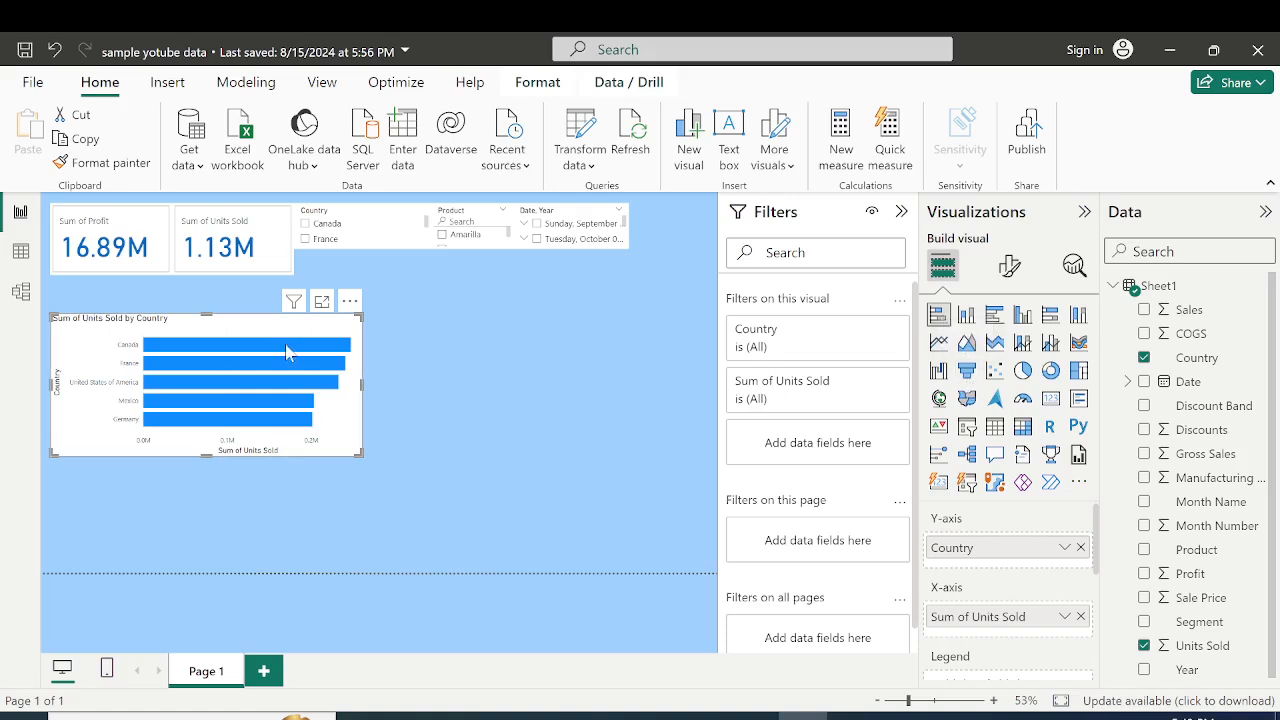
{"action": "mouse_move", "coordinate": [288, 352]}
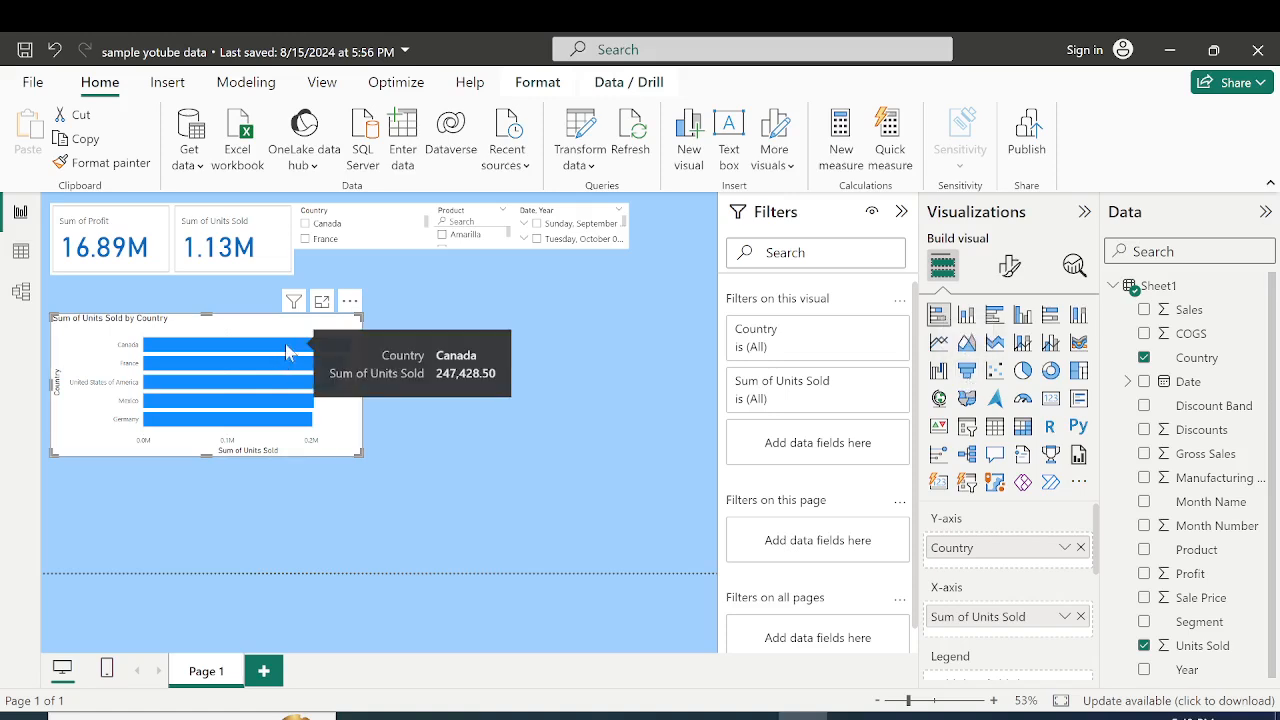
Convert the Units Sold by Country chart to a funnel and resize it to roughly the combined width of the two cards.
{"action": "left_click", "coordinate": [967, 371]}
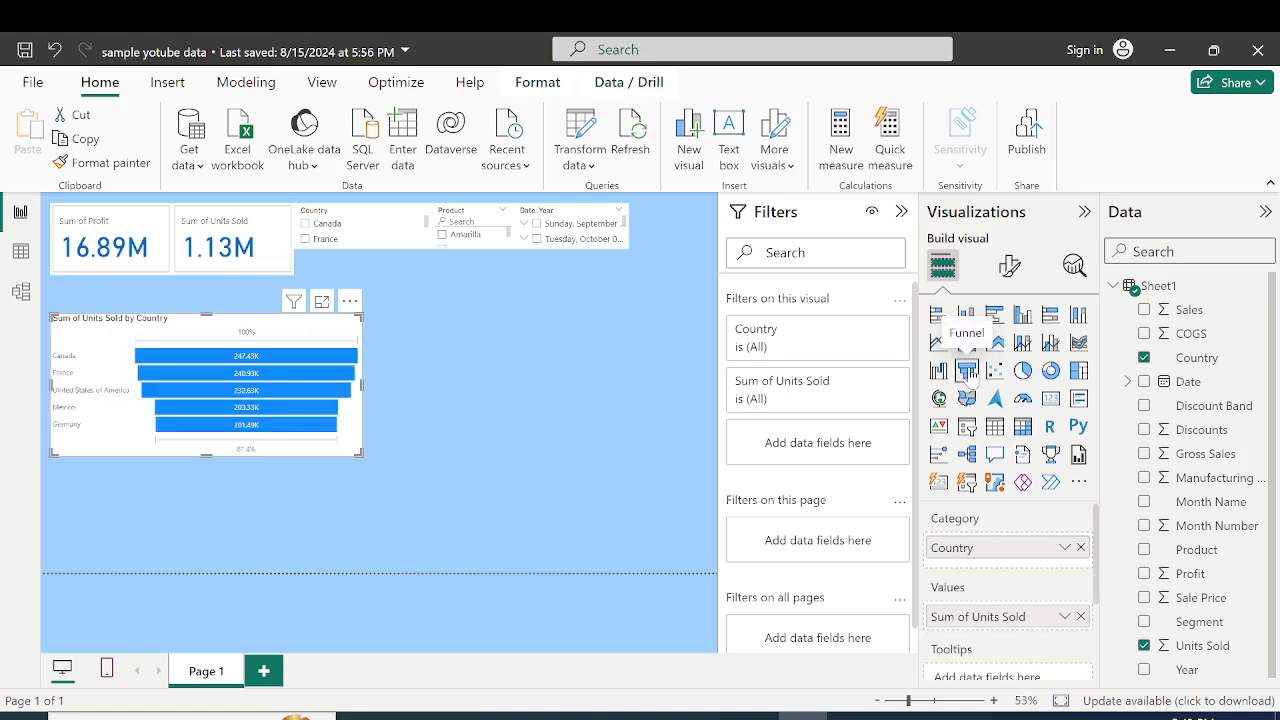
{"action": "left_click", "coordinate": [365, 391]}
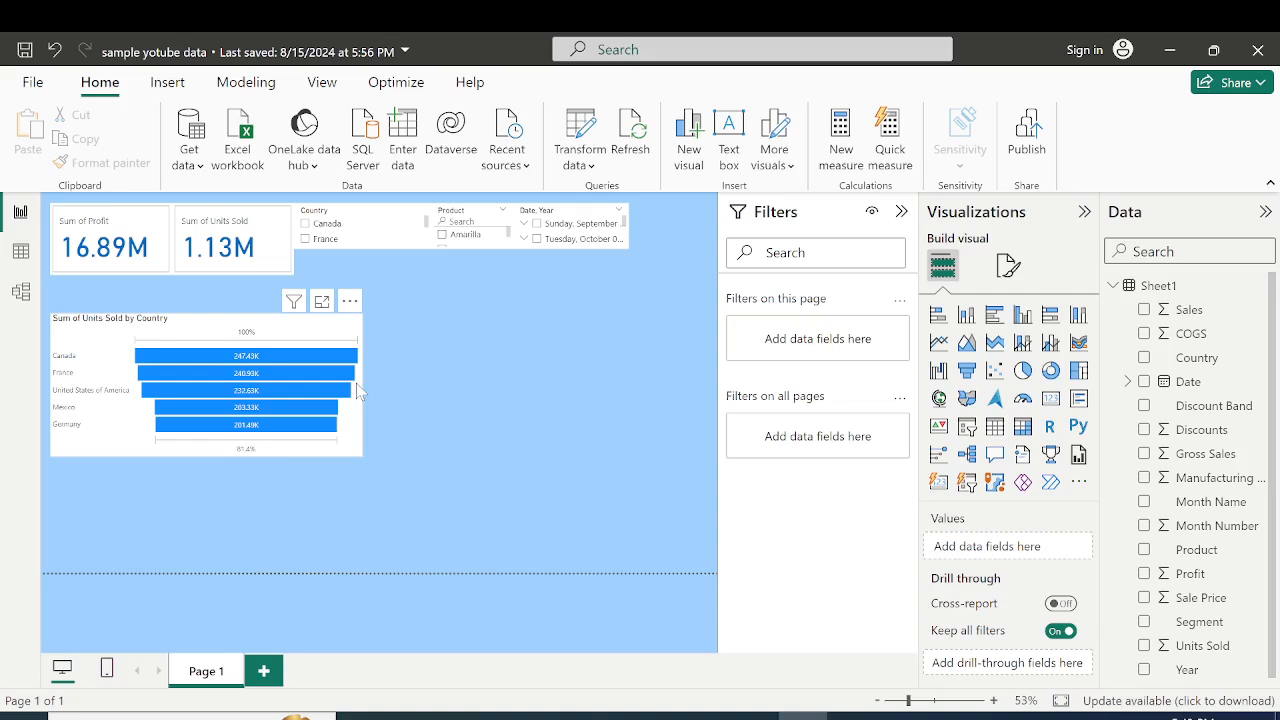
{"action": "left_click", "coordinate": [358, 392]}
{"action": "left_click_drag", "start_coordinate": [363, 390], "coordinate": [548, 386]}
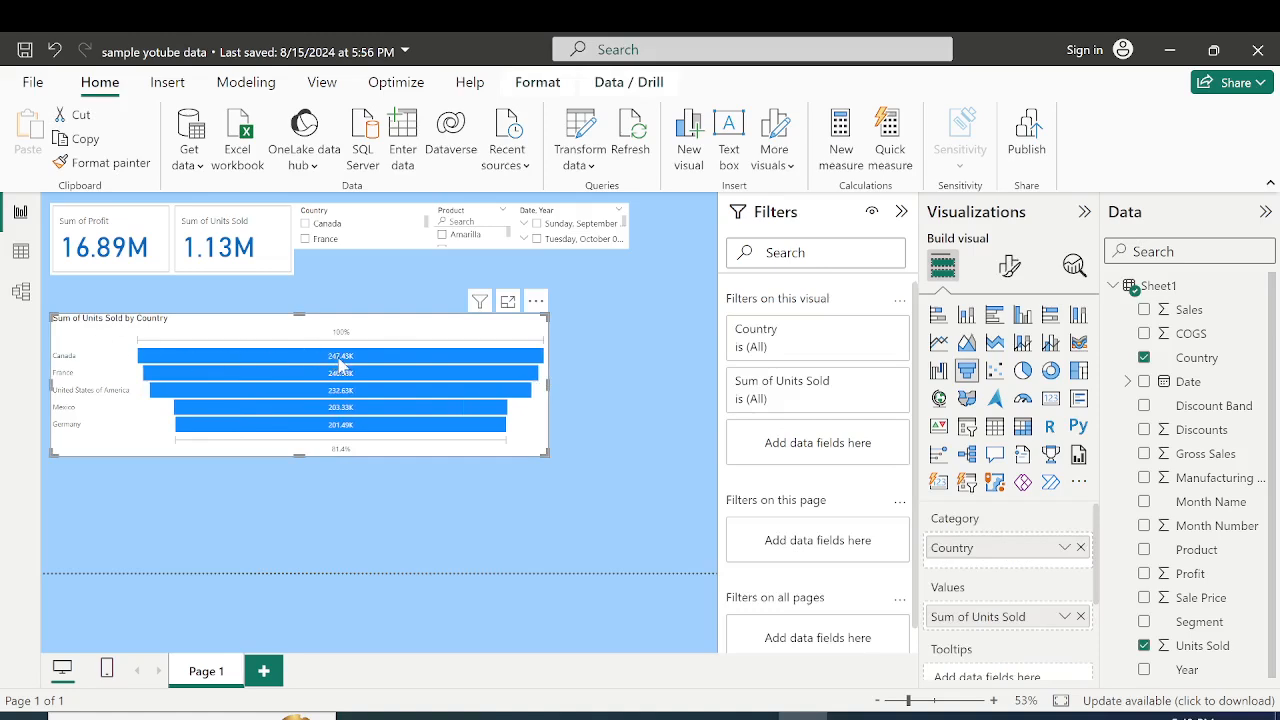
{"action": "mouse_move", "coordinate": [339, 366]}
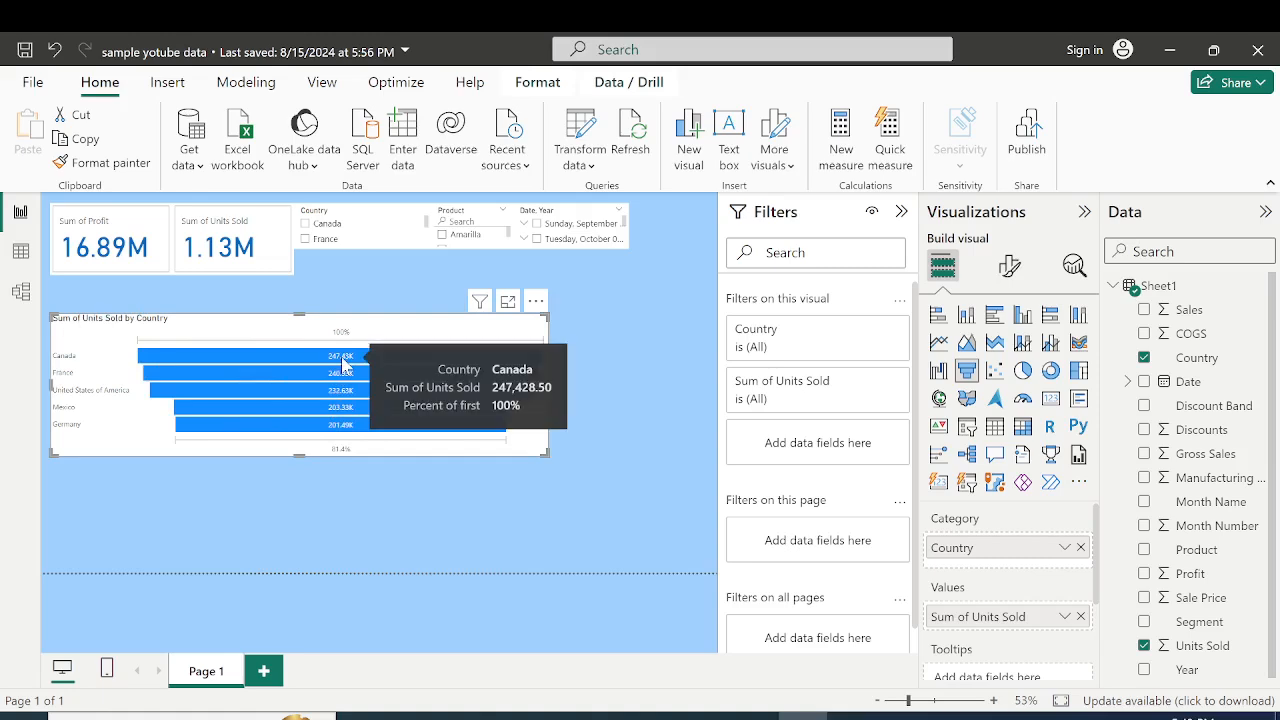
{"action": "mouse_move", "coordinate": [344, 432]}
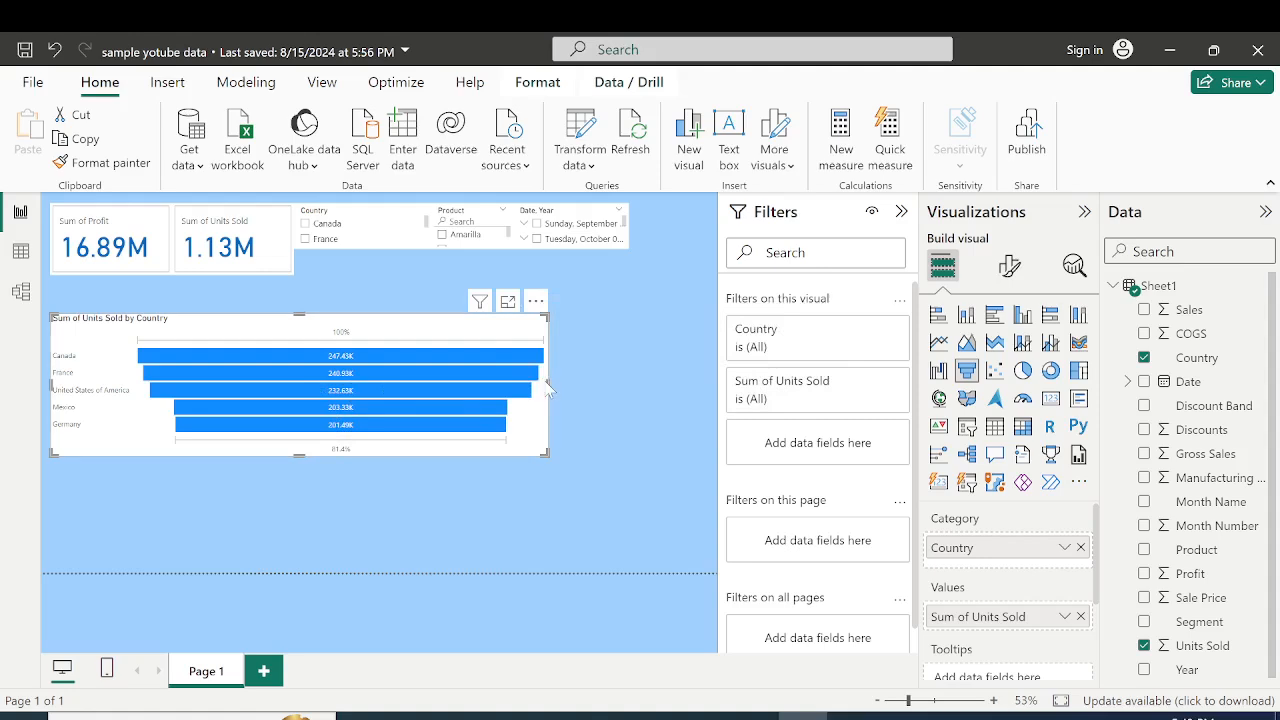
{"action": "left_click_drag", "start_coordinate": [548, 380], "coordinate": [286, 345]}
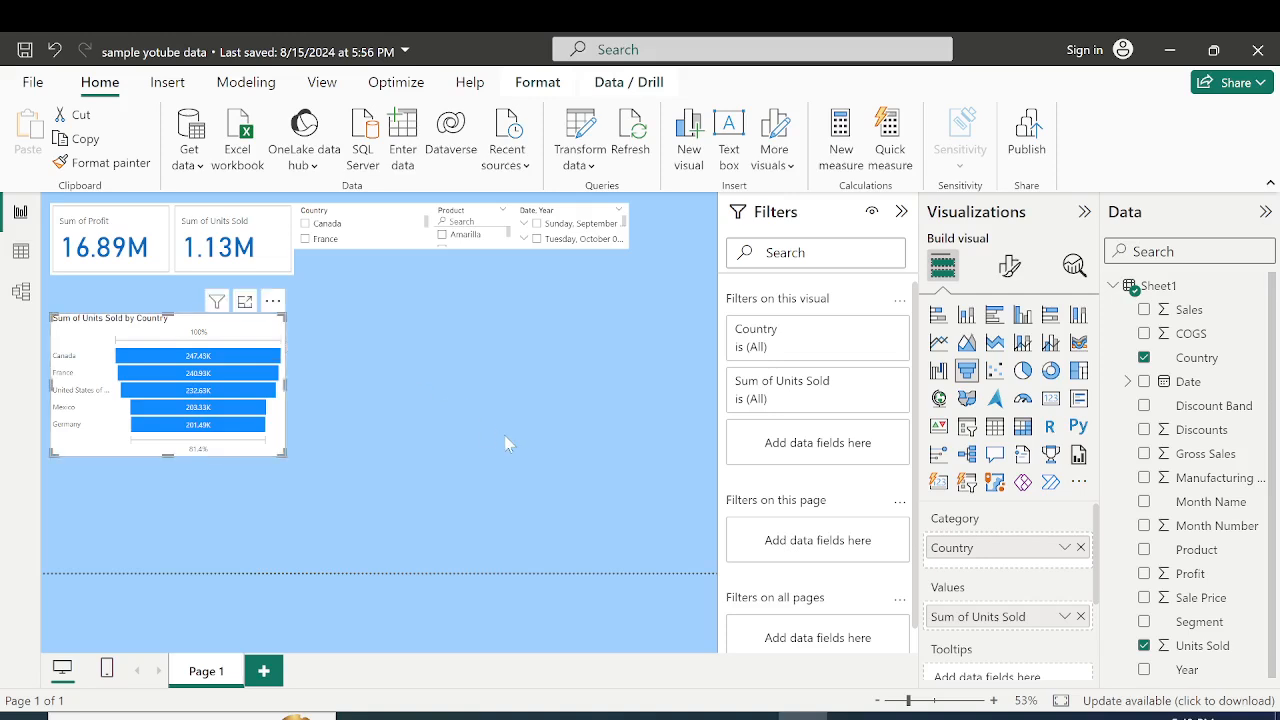
{"action": "left_click", "coordinate": [570, 444]}
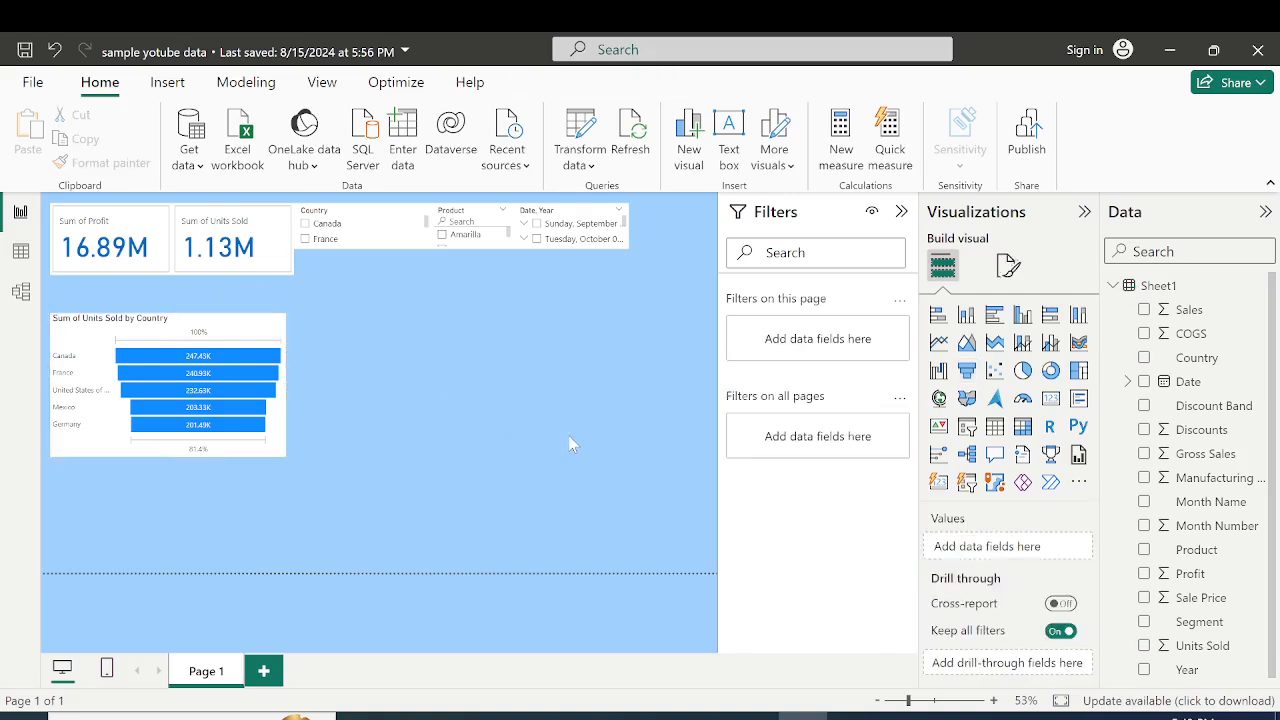
Cross-filter the cards by the funnel's Canada, France, United States of America and Mexico bars in turn, and clear the selection.
{"action": "left_click", "coordinate": [268, 365]}
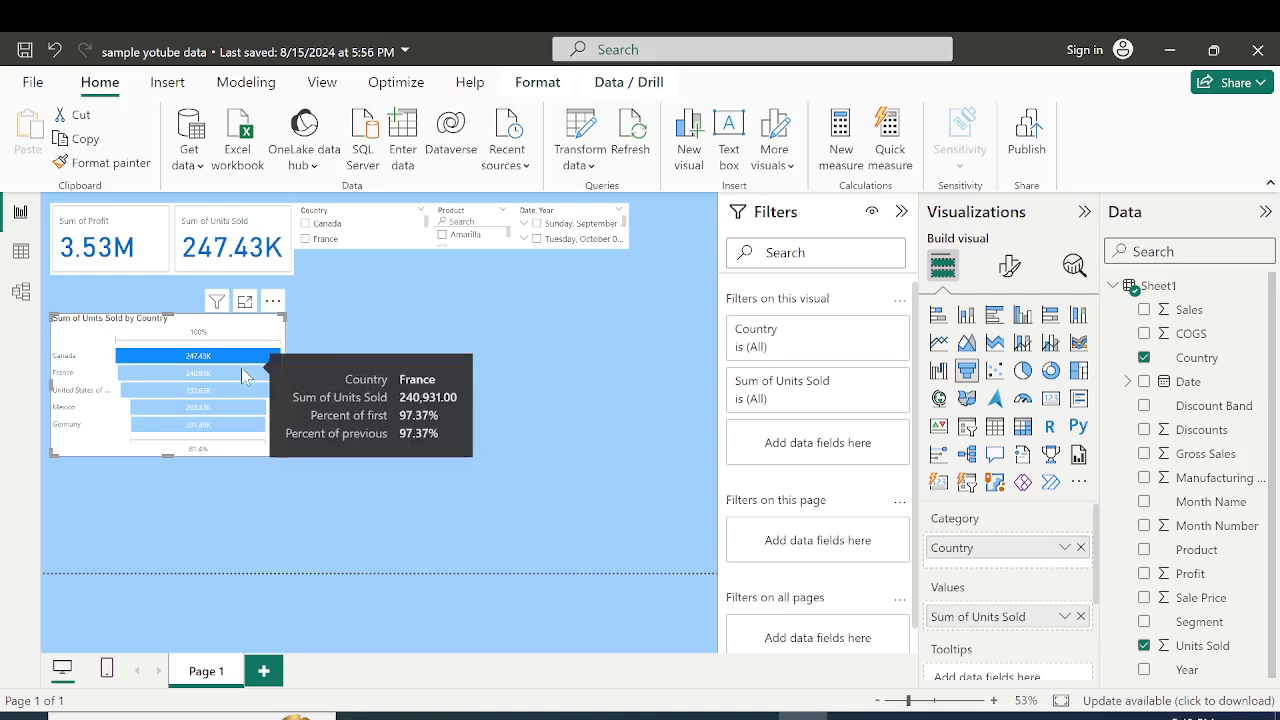
{"action": "left_click", "coordinate": [243, 374]}
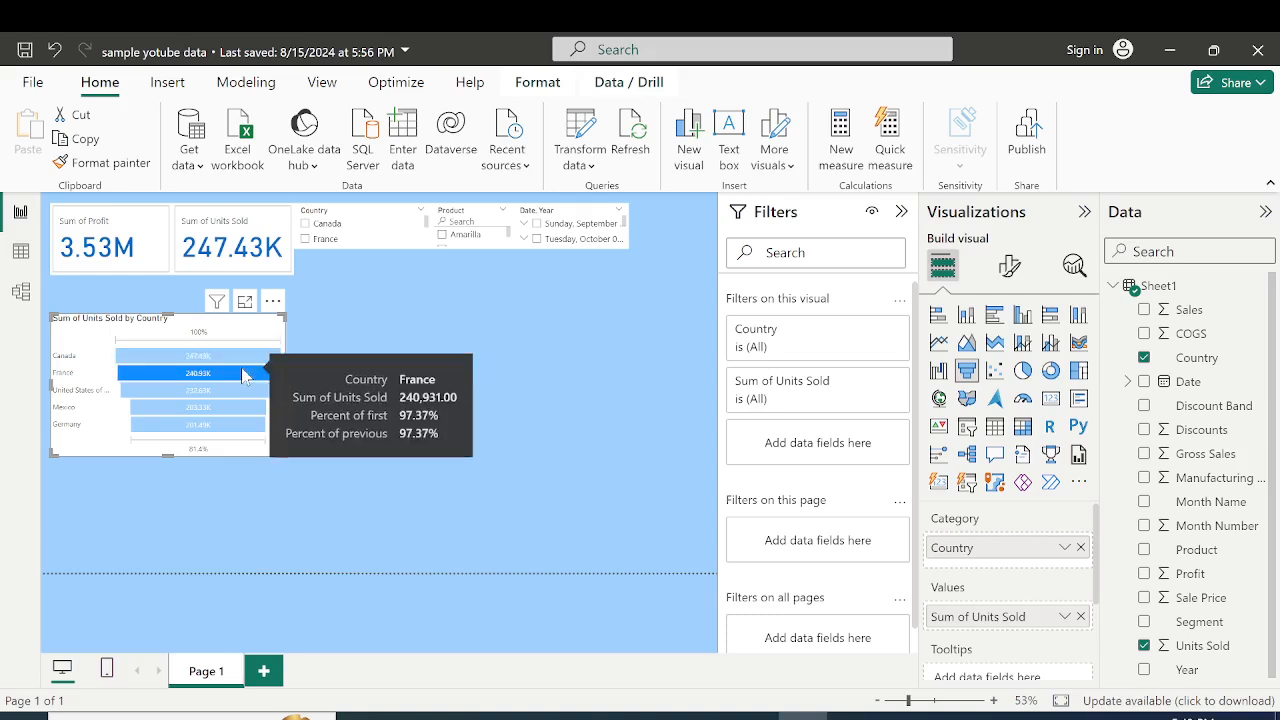
{"action": "left_click", "coordinate": [195, 396]}
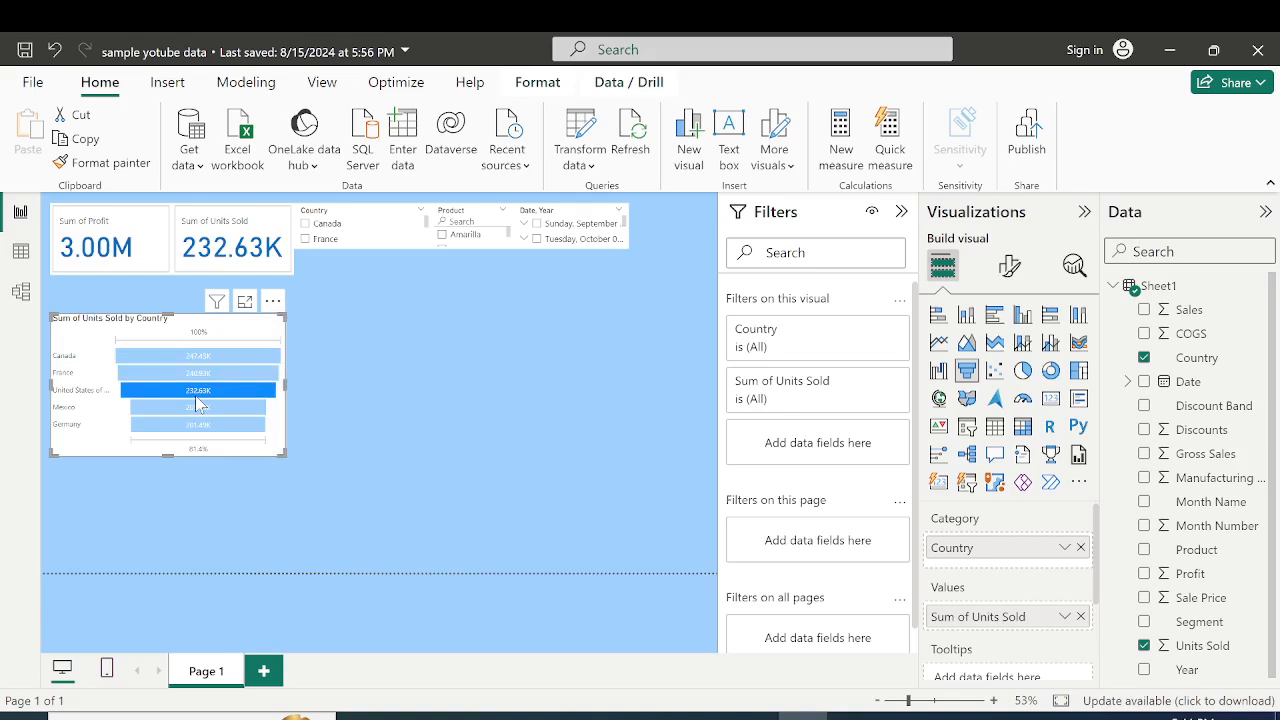
{"action": "left_click", "coordinate": [220, 408]}
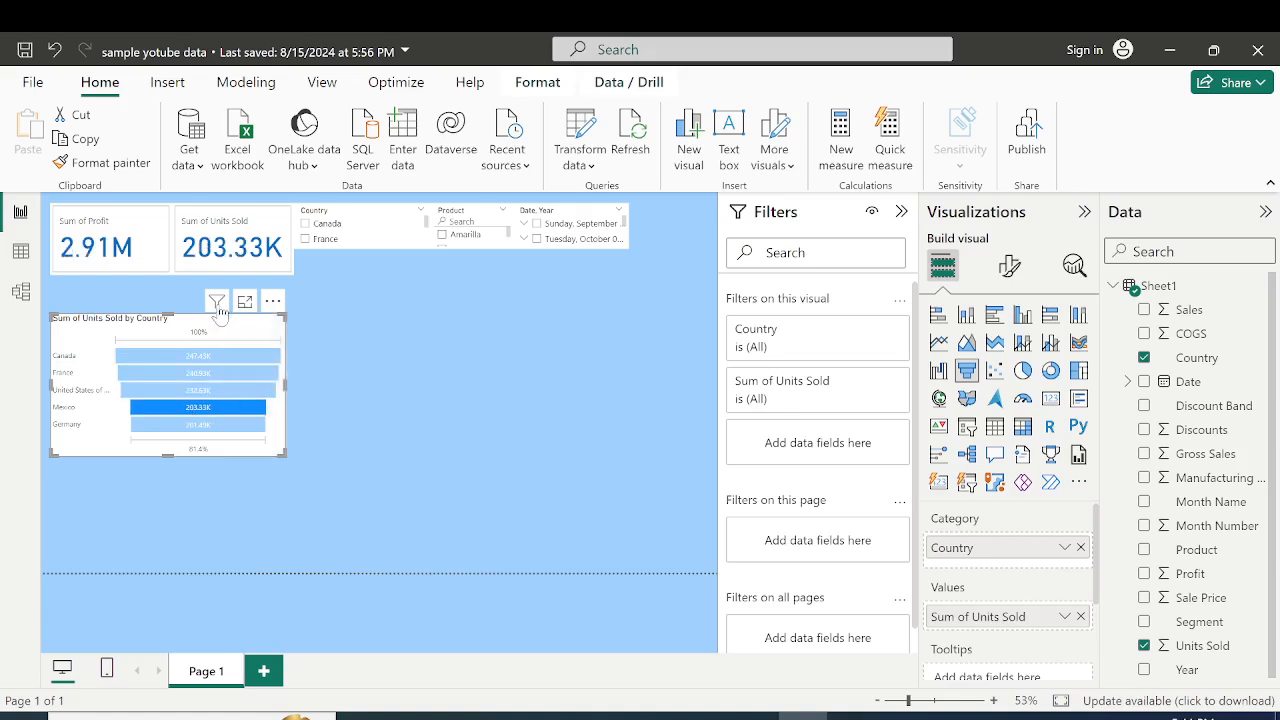
{"action": "left_click", "coordinate": [80, 342]}
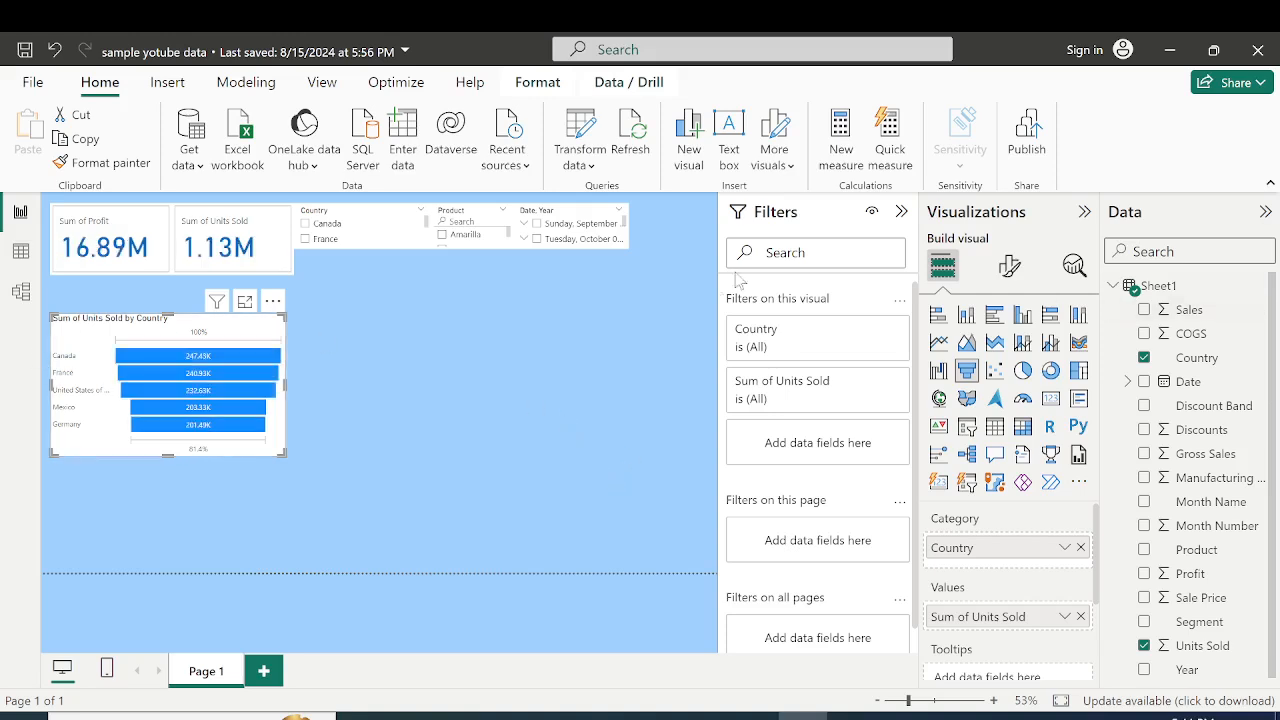
{"action": "left_click", "coordinate": [656, 326]}
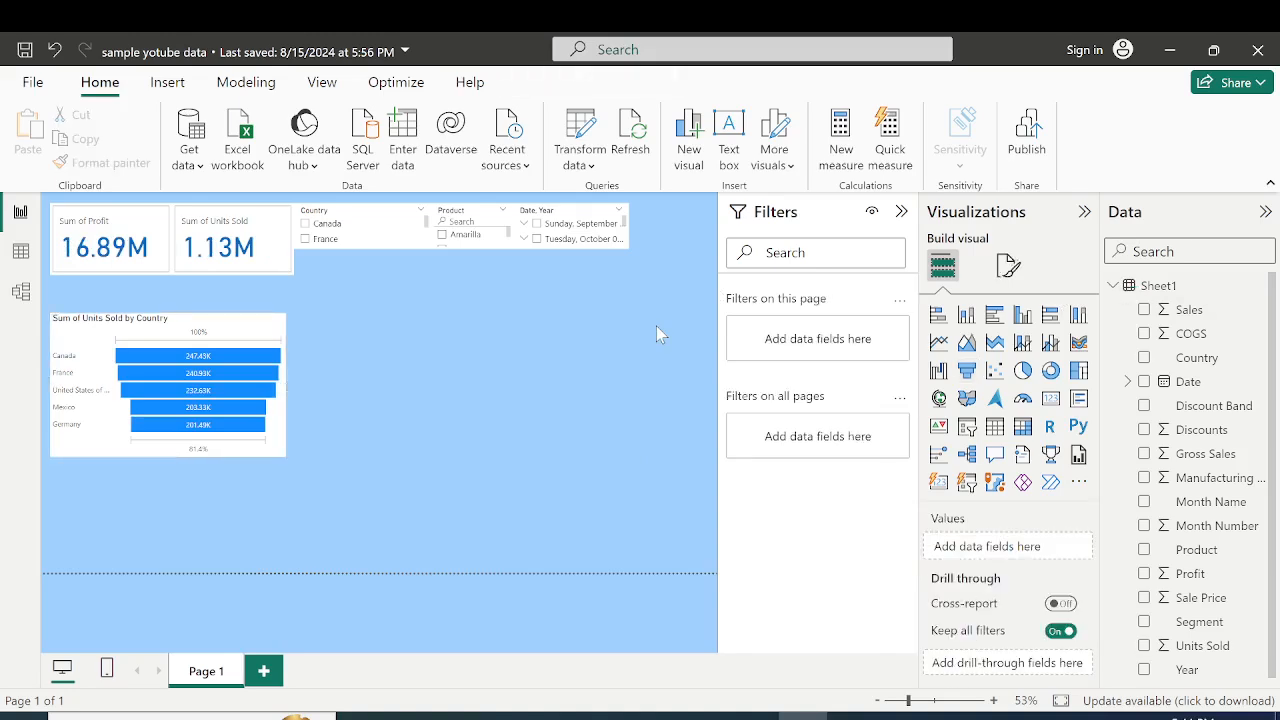
Add a clustered column chart of Units Sold by Country below the funnel, trying and removing Discount Band as its legend.
{"action": "left_click", "coordinate": [1022, 315]}
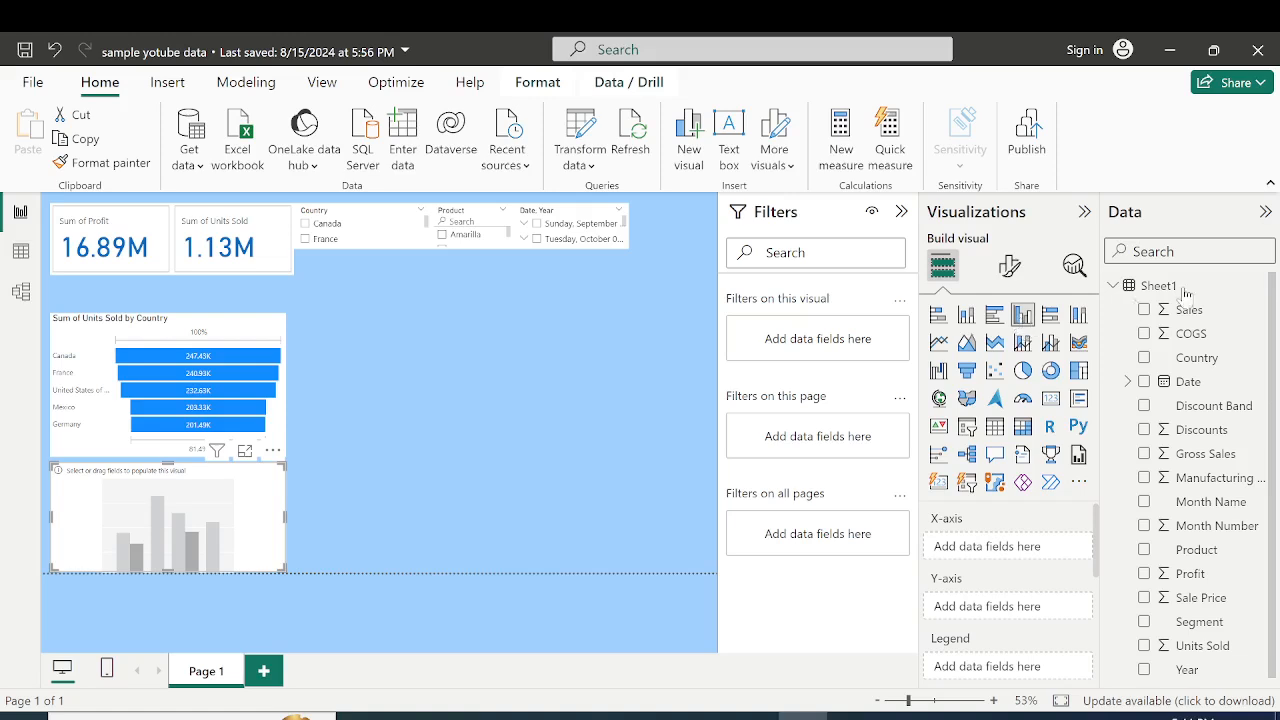
{"action": "left_click", "coordinate": [1145, 359]}
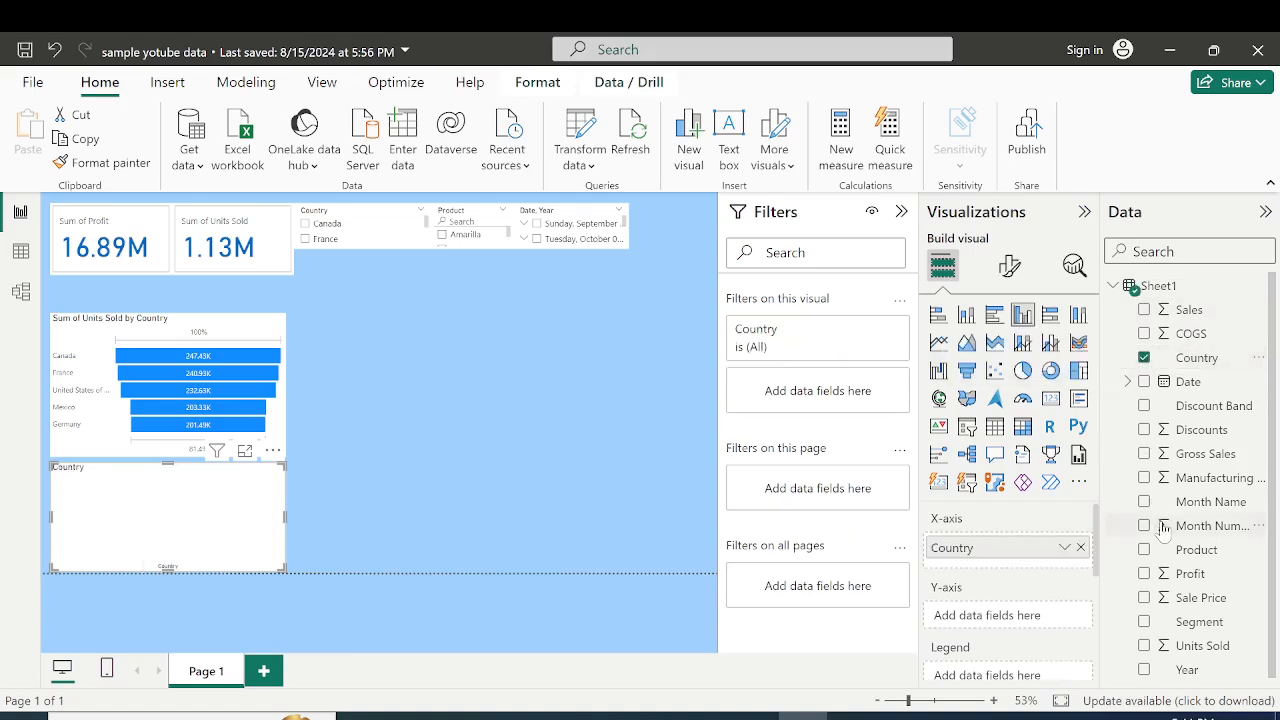
{"action": "left_click", "coordinate": [1146, 647]}
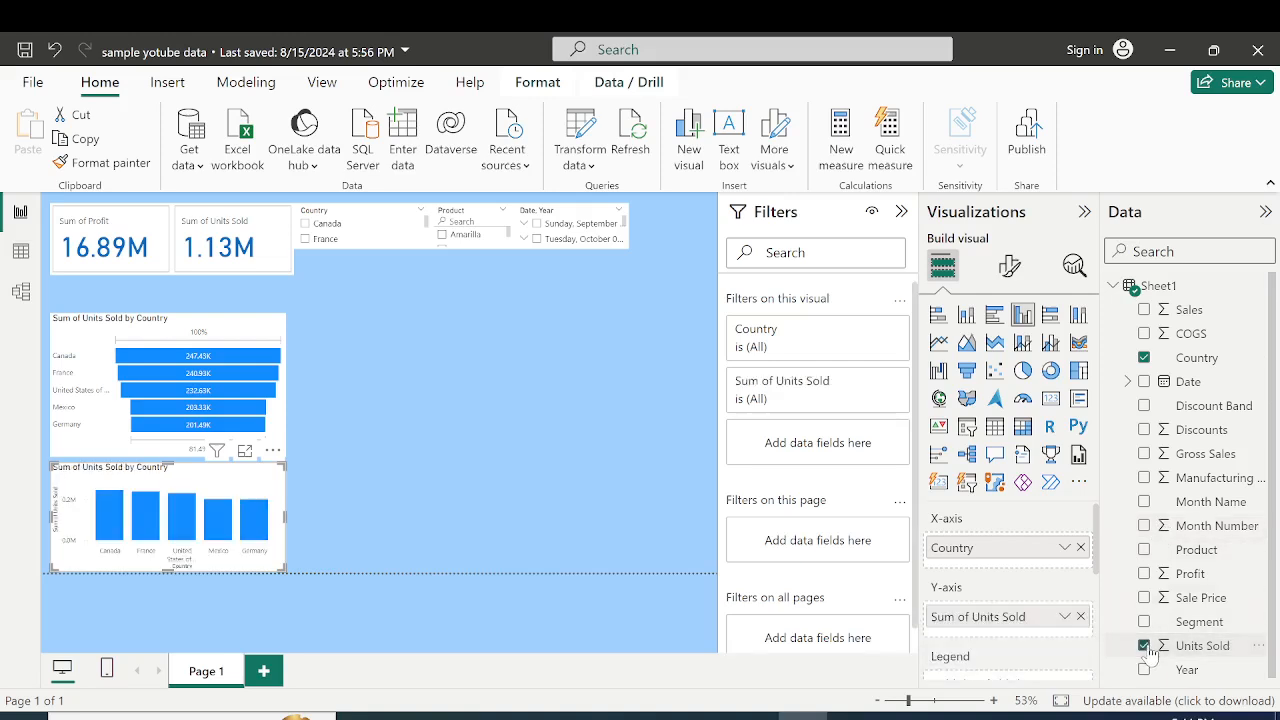
{"action": "left_click", "coordinate": [1145, 412]}
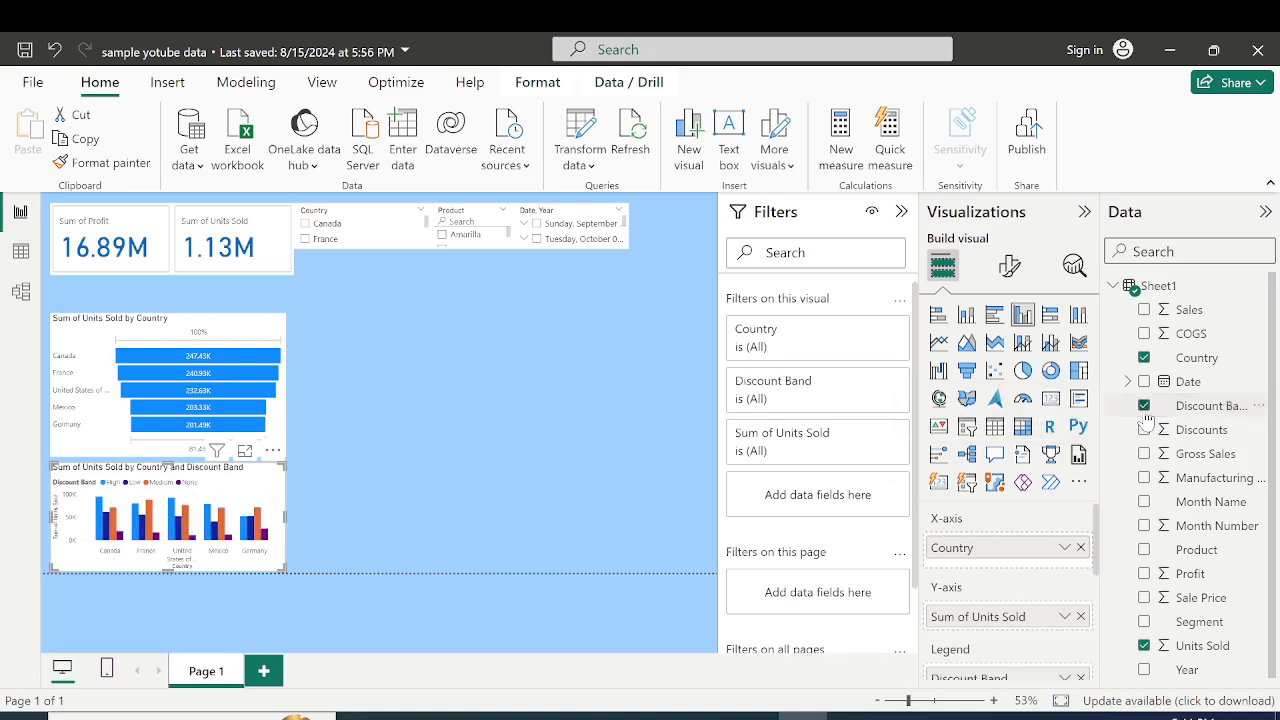
{"action": "left_click", "coordinate": [1146, 418]}
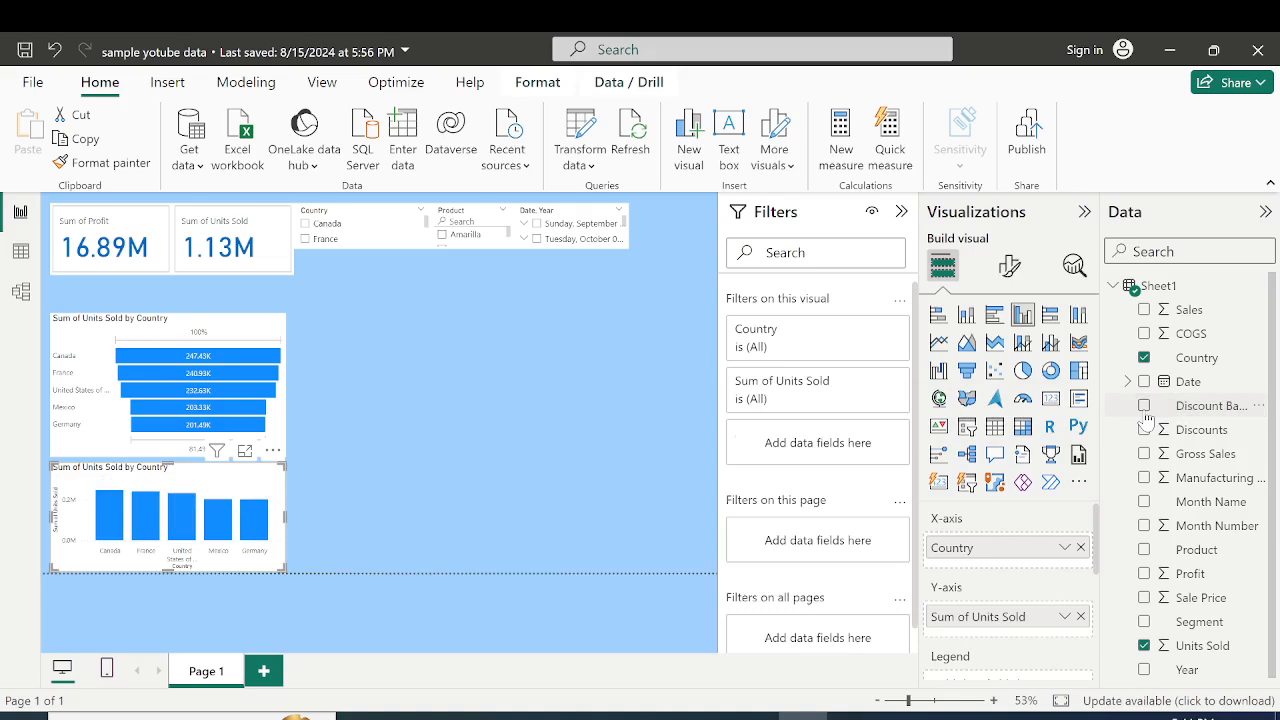
Add Product as the legend of the clustered column chart of Units Sold by Country.
{"action": "left_click", "coordinate": [1146, 551]}
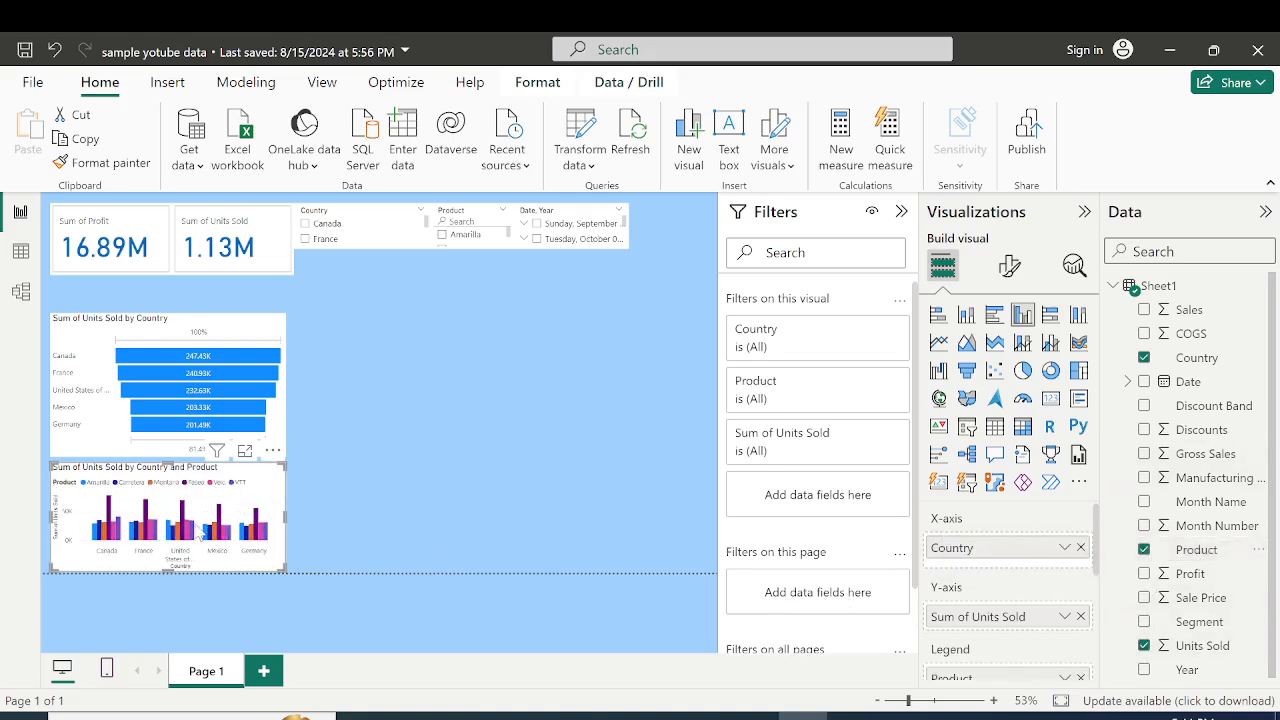
Move the Units Sold by Country funnel up beneath the cards and widen it to the far edge of the Country slicer.
{"action": "left_click", "coordinate": [281, 431]}
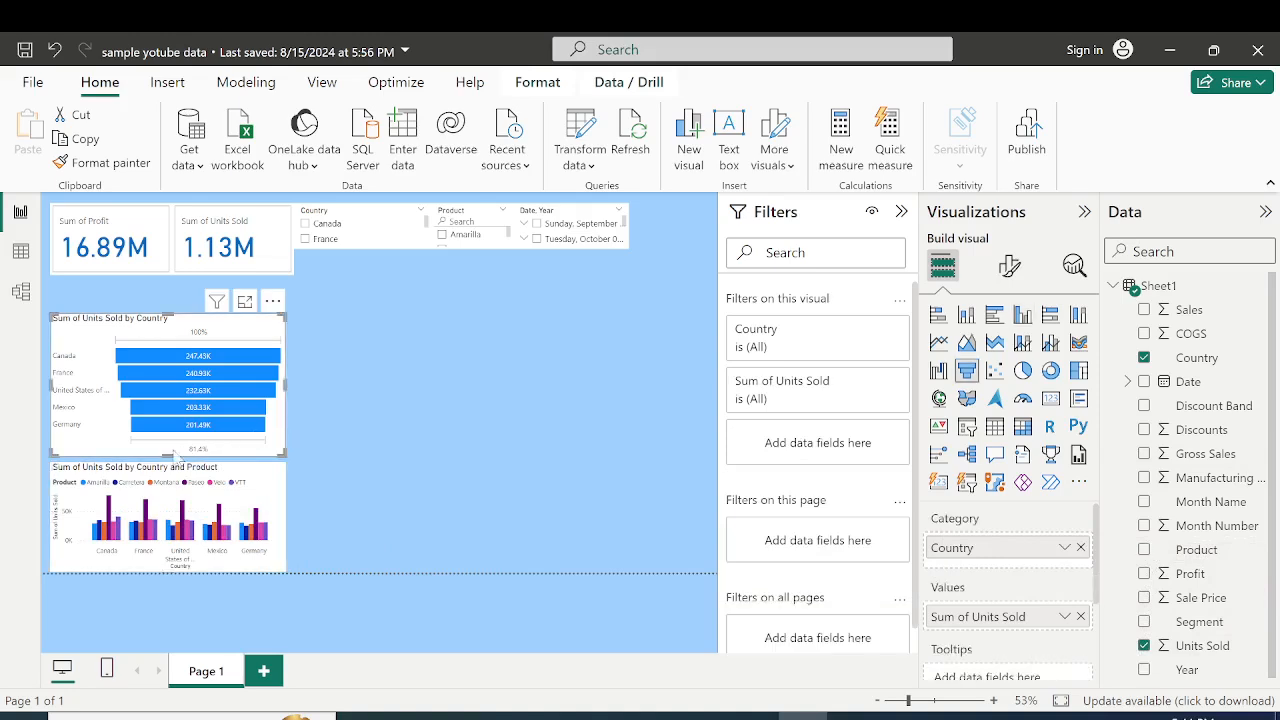
{"action": "left_click_drag", "start_coordinate": [165, 453], "coordinate": [178, 406]}
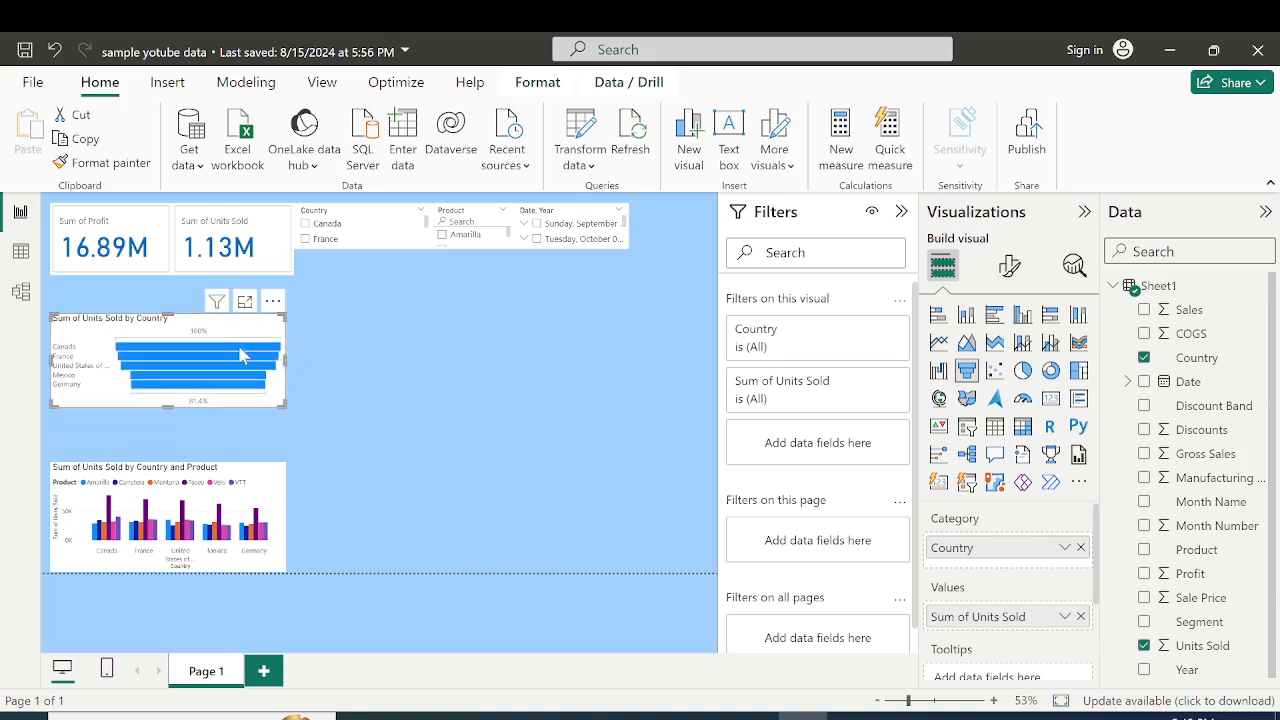
{"action": "left_click_drag", "start_coordinate": [252, 356], "coordinate": [223, 335]}
{"action": "left_click_drag", "start_coordinate": [169, 380], "coordinate": [169, 414]}
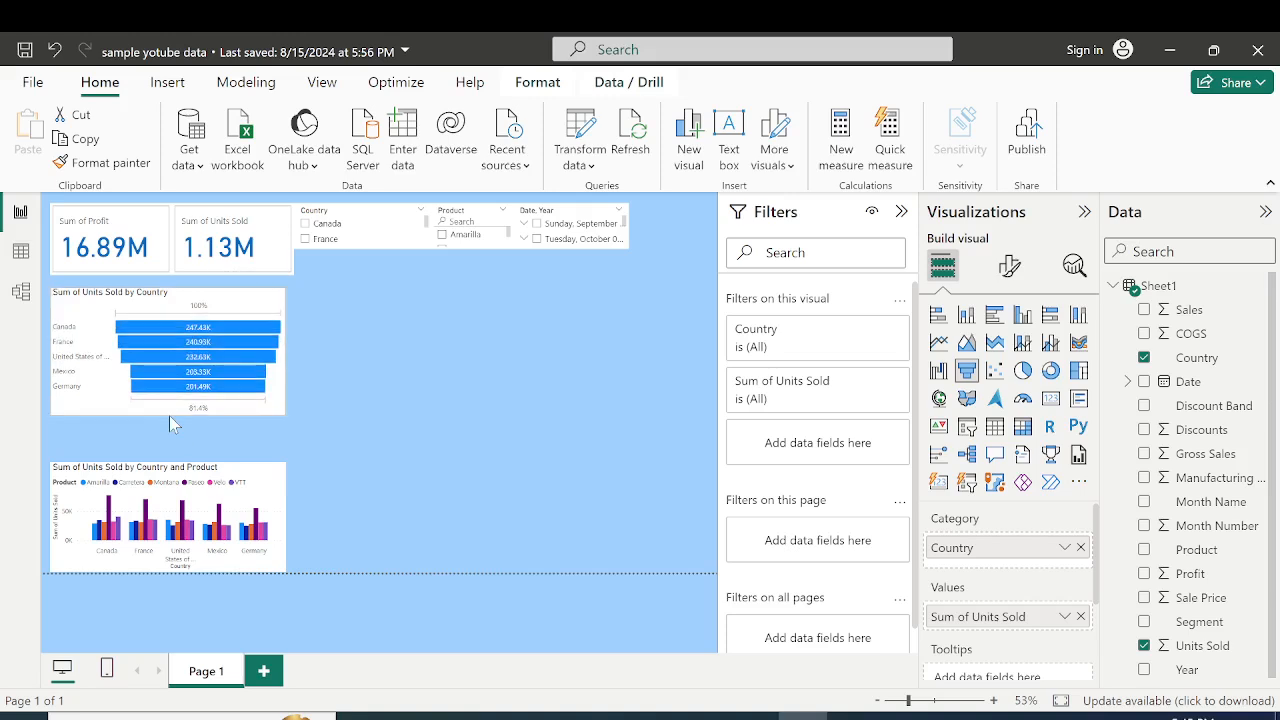
{"action": "left_click_drag", "start_coordinate": [288, 348], "coordinate": [431, 350]}
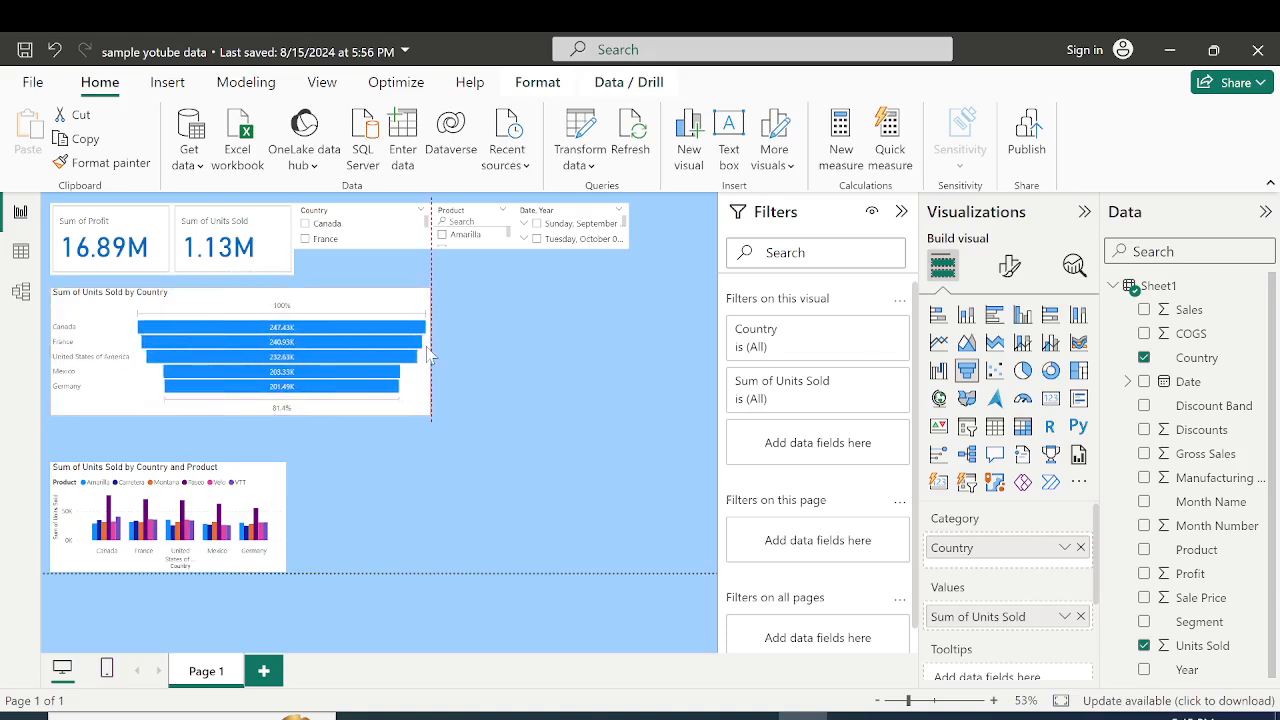
Widen the Units Sold by Country and Product column chart beyond the funnel's width and move it slightly closer to the funnel.
{"action": "left_click", "coordinate": [183, 525]}
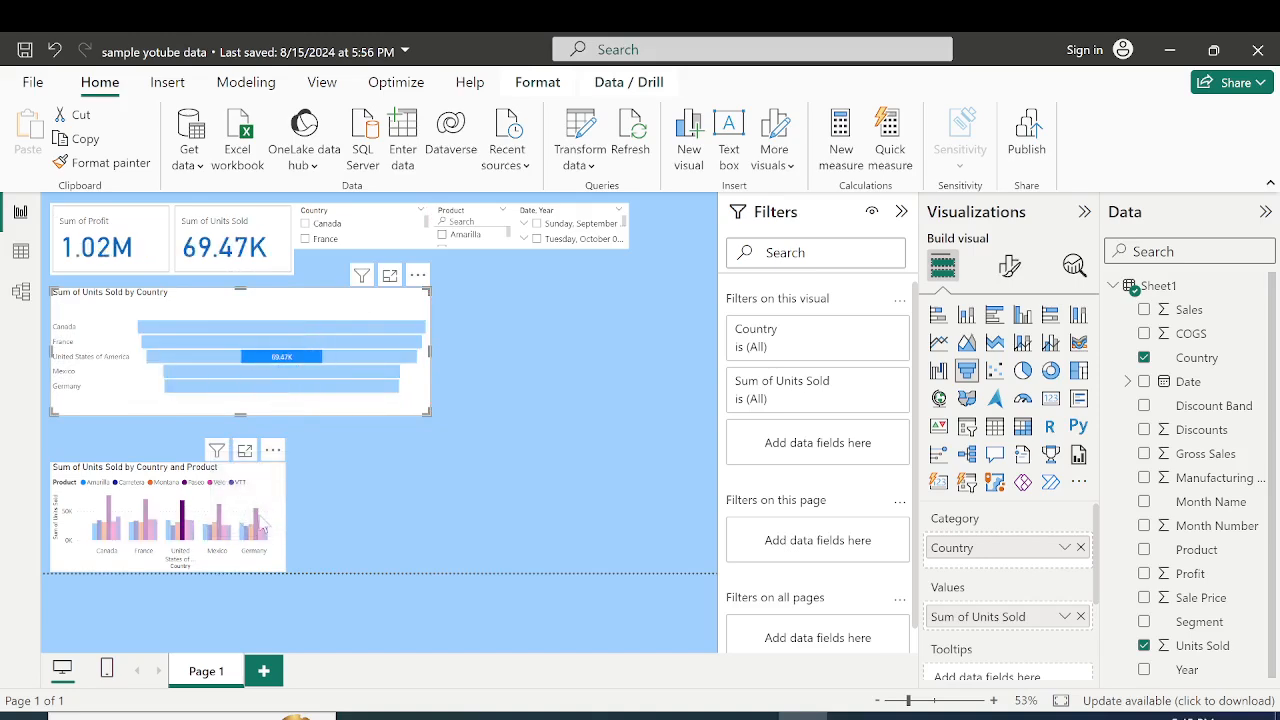
{"action": "left_click", "coordinate": [275, 513]}
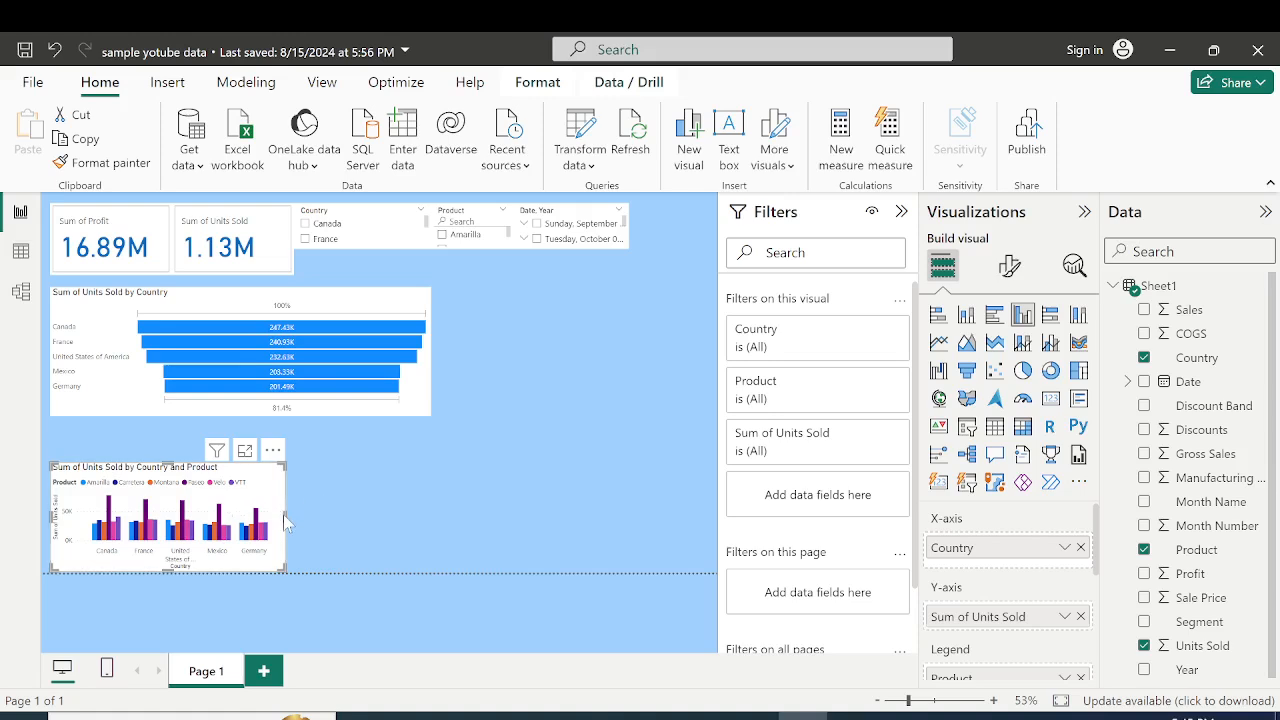
{"action": "left_click", "coordinate": [287, 515]}
{"action": "left_click", "coordinate": [283, 514]}
{"action": "left_click_drag", "start_coordinate": [286, 514], "coordinate": [494, 508]}
{"action": "left_click_drag", "start_coordinate": [323, 497], "coordinate": [338, 485]}
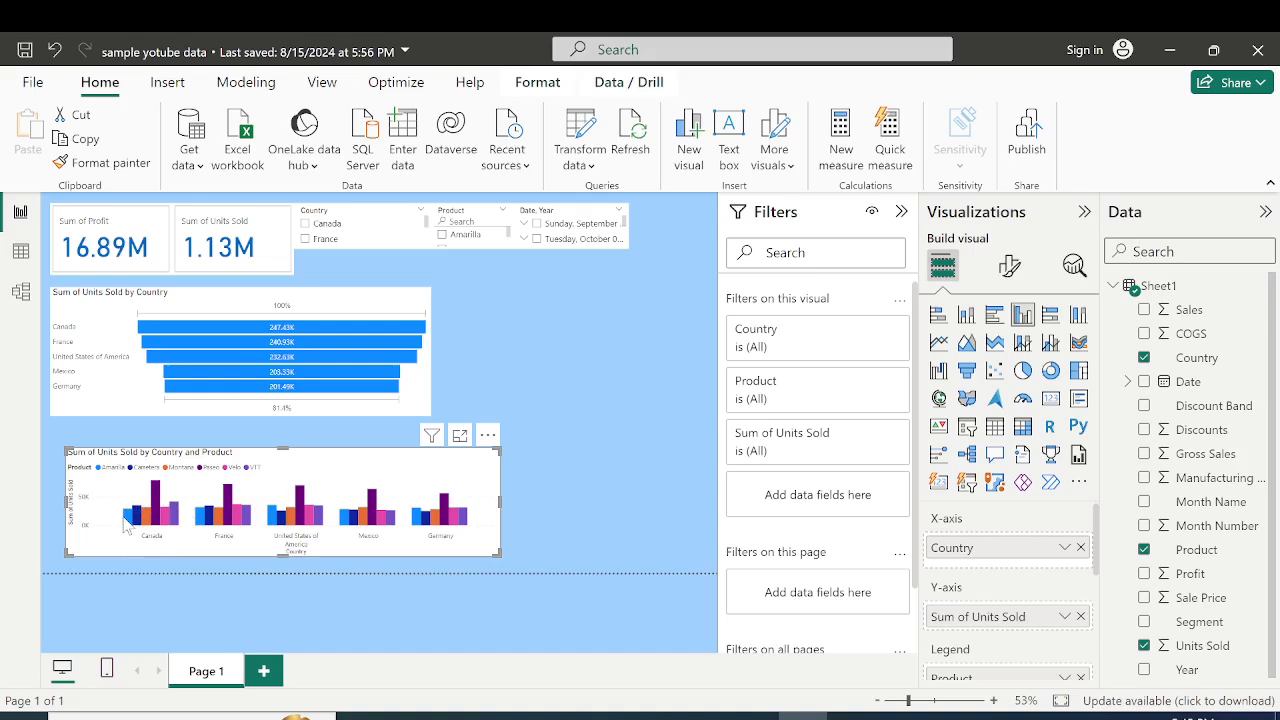
Try the Units Sold by Country and Product chart as a 100% stacked bar chart and as a clustered bar chart.
{"action": "mouse_move", "coordinate": [126, 518]}
{"action": "mouse_move", "coordinate": [298, 510]}
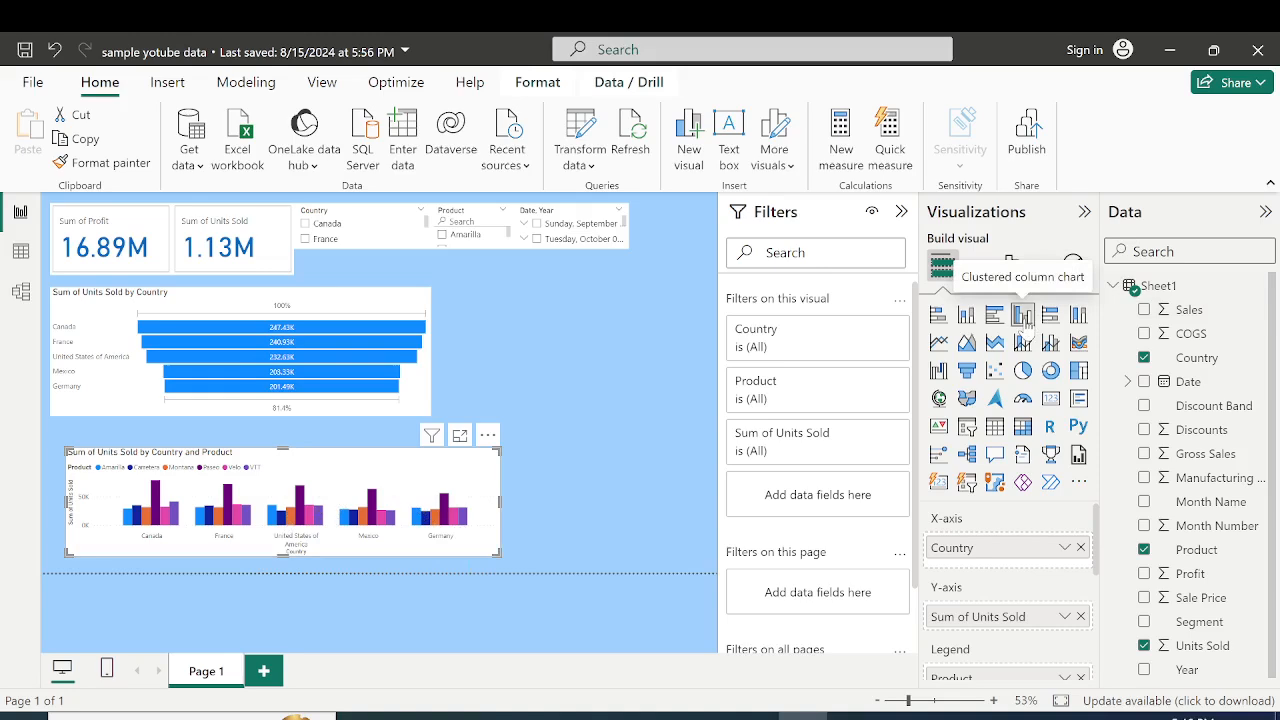
{"action": "left_click", "coordinate": [1050, 316]}
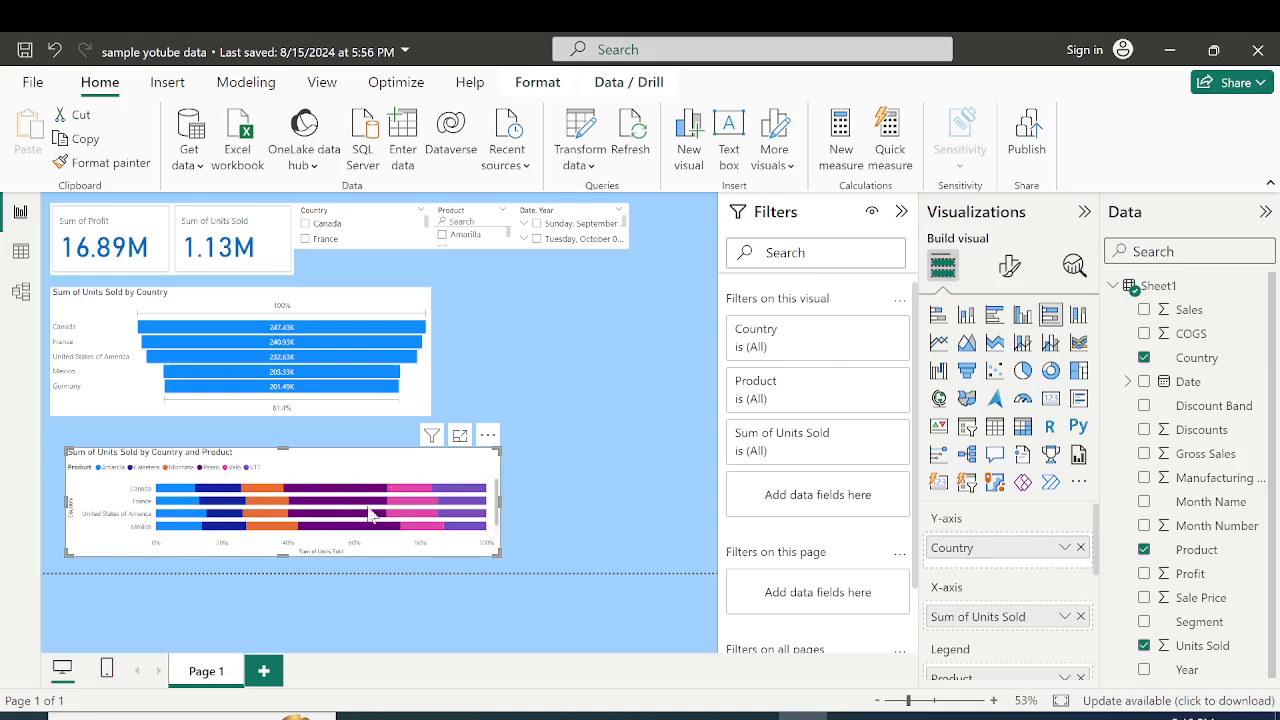
{"action": "left_click", "coordinate": [995, 316]}
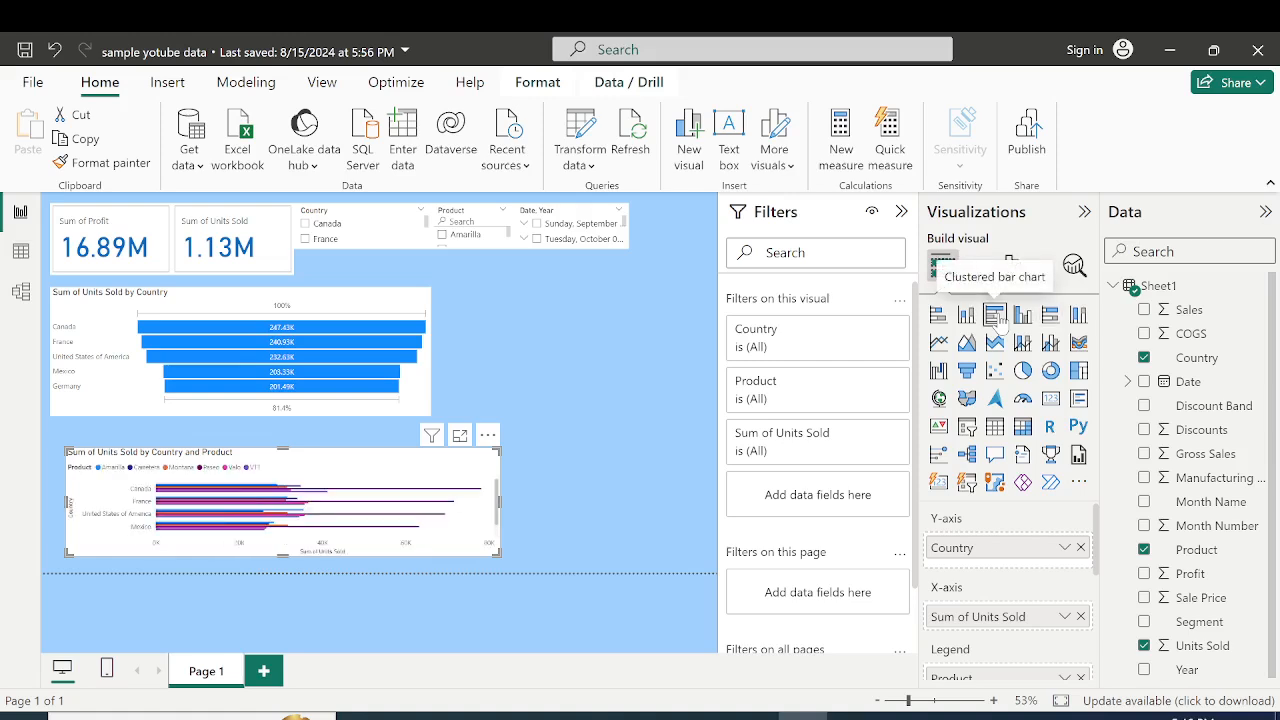
Shorten the funnel and enlarge the clustered bar chart up to it and out to roughly the end of the slicers.
{"action": "left_click", "coordinate": [276, 406]}
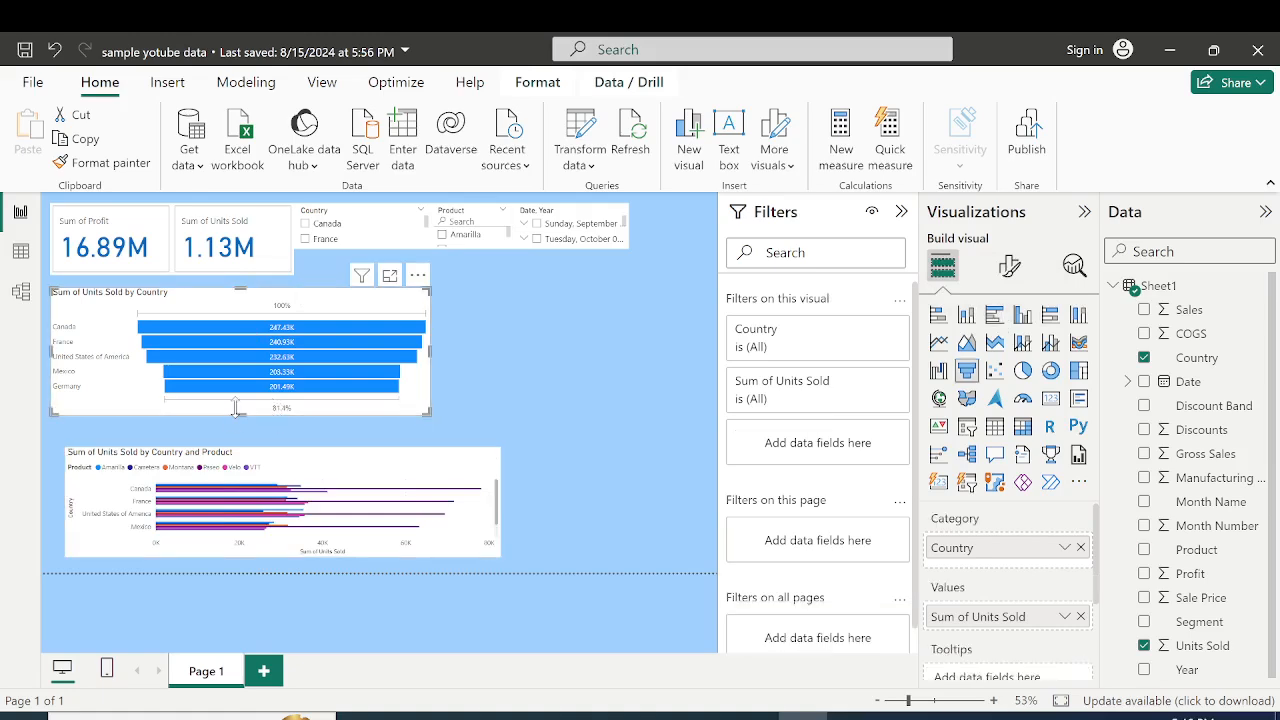
{"action": "left_click_drag", "start_coordinate": [236, 407], "coordinate": [240, 345]}
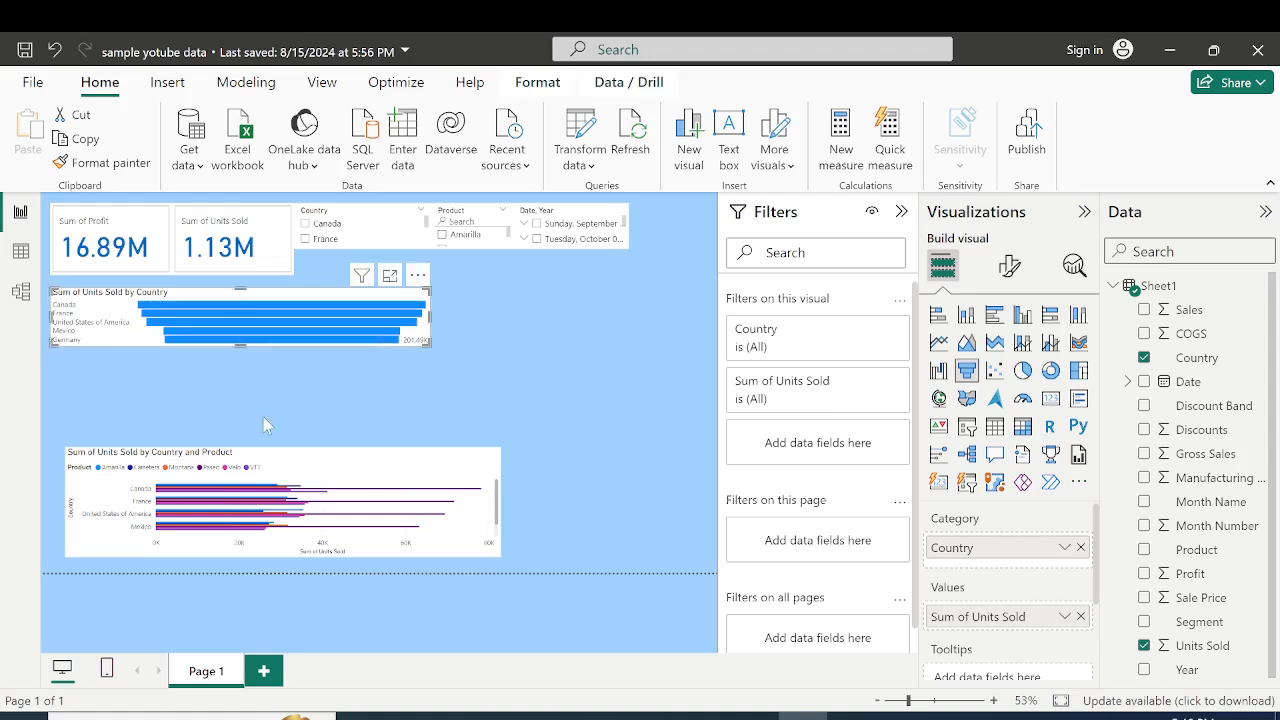
{"action": "left_click", "coordinate": [277, 457]}
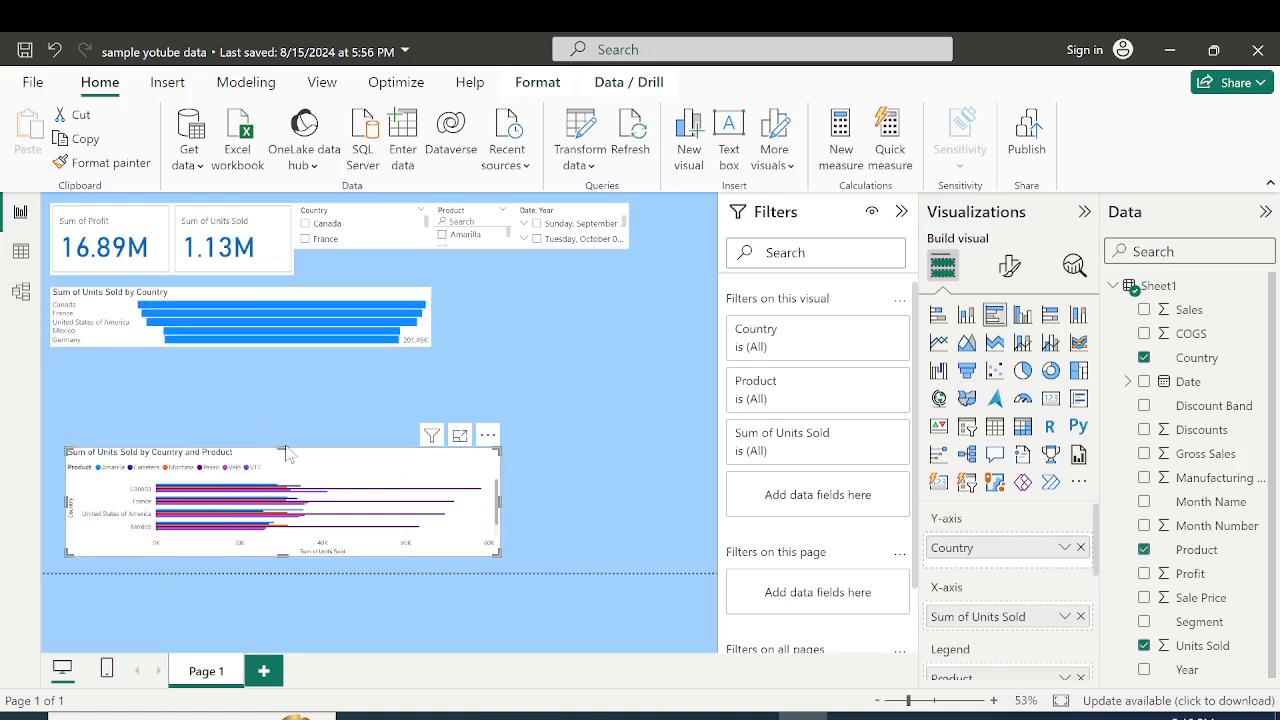
{"action": "left_click_drag", "start_coordinate": [281, 445], "coordinate": [289, 363]}
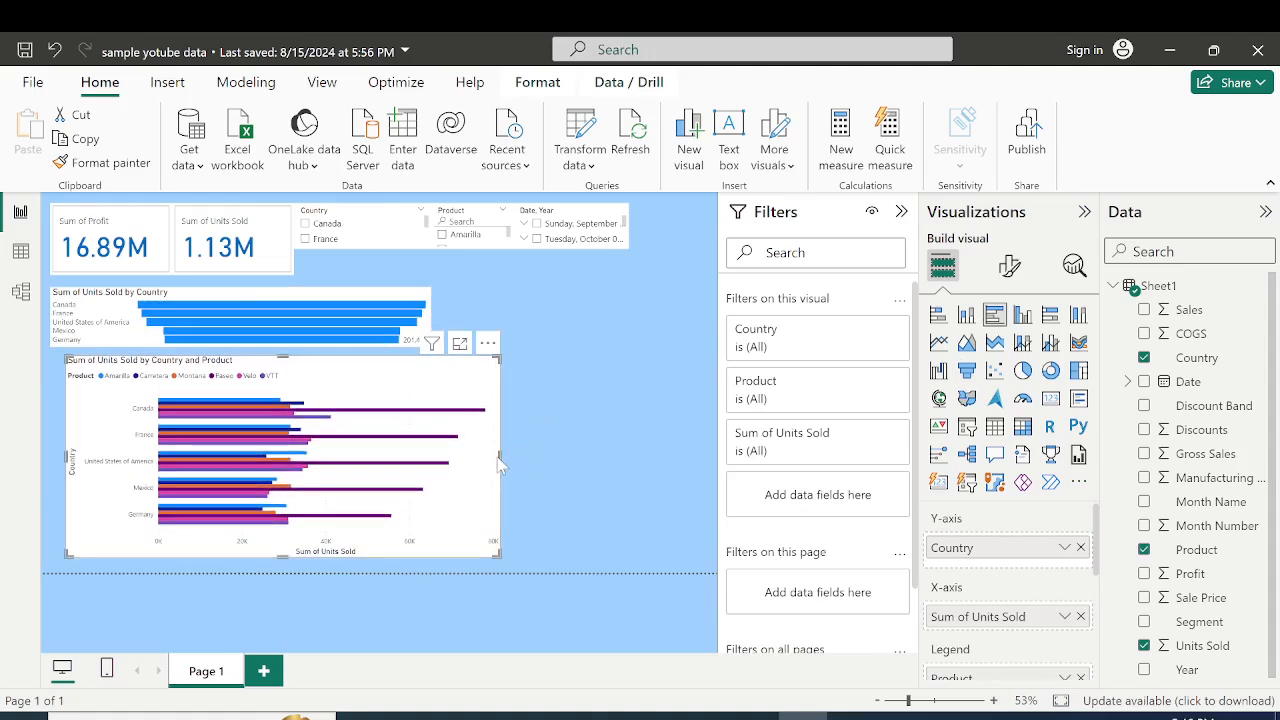
{"action": "left_click_drag", "start_coordinate": [499, 454], "coordinate": [649, 443]}
{"action": "mouse_move", "coordinate": [360, 356]}
{"action": "left_mouse_down"}
{"action": "mouse_move", "coordinate": [364, 340]}
{"action": "mouse_move", "coordinate": [361, 359]}
{"action": "left_mouse_up"}
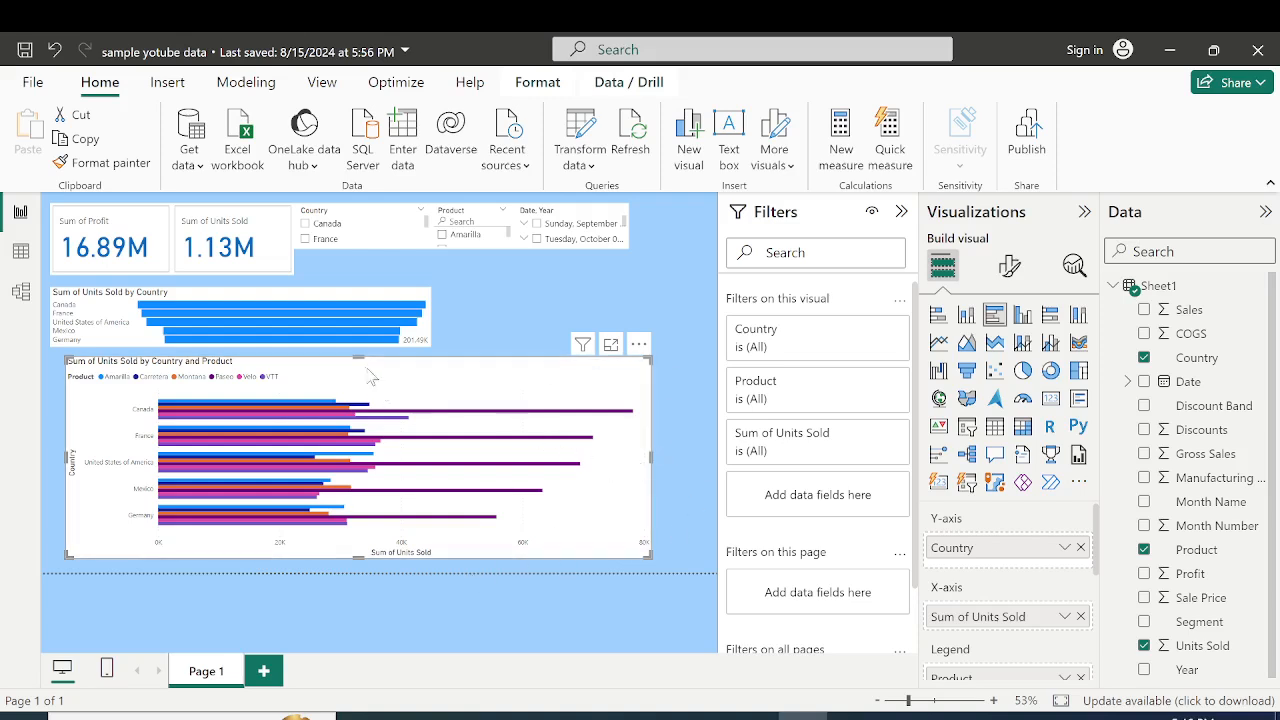
Shrink the clustered bar chart to less than the funnel's width and make the funnel taller.
{"action": "left_click_drag", "start_coordinate": [358, 358], "coordinate": [358, 408]}
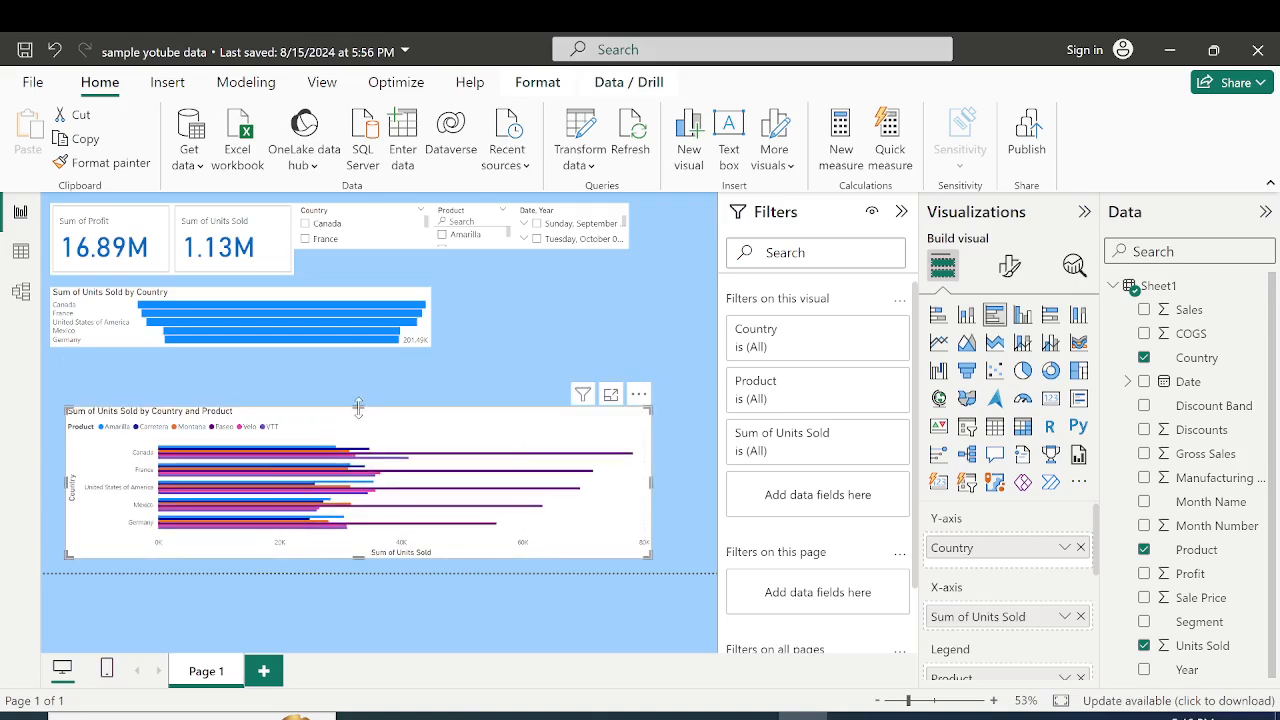
{"action": "left_click_drag", "start_coordinate": [651, 484], "coordinate": [379, 486]}
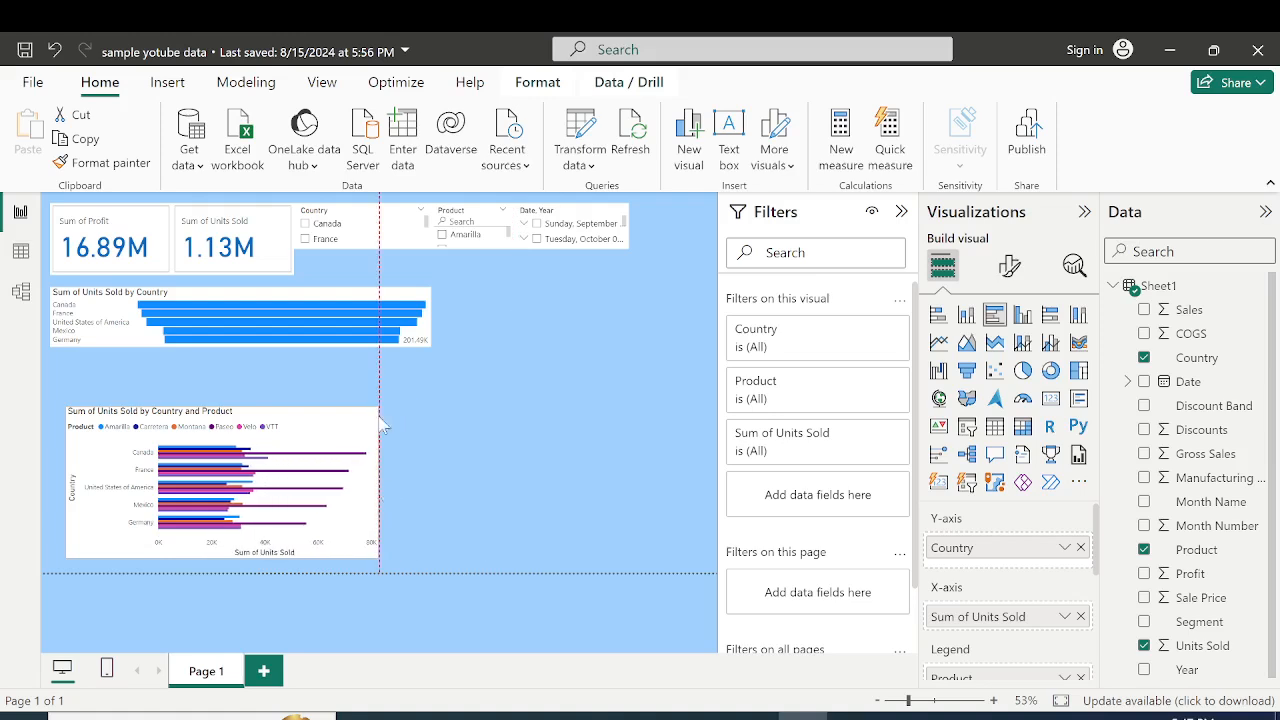
{"action": "left_click", "coordinate": [305, 322]}
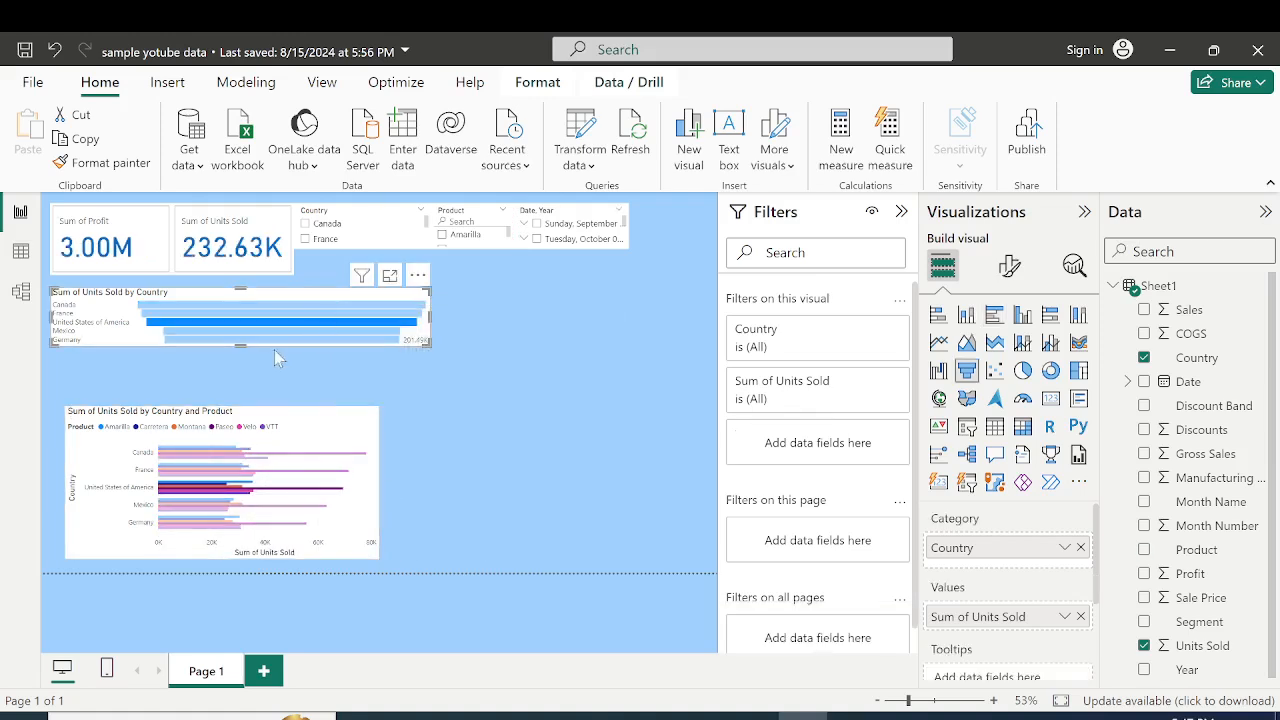
{"action": "left_click", "coordinate": [145, 341]}
{"action": "left_click_drag", "start_coordinate": [238, 342], "coordinate": [238, 386]}
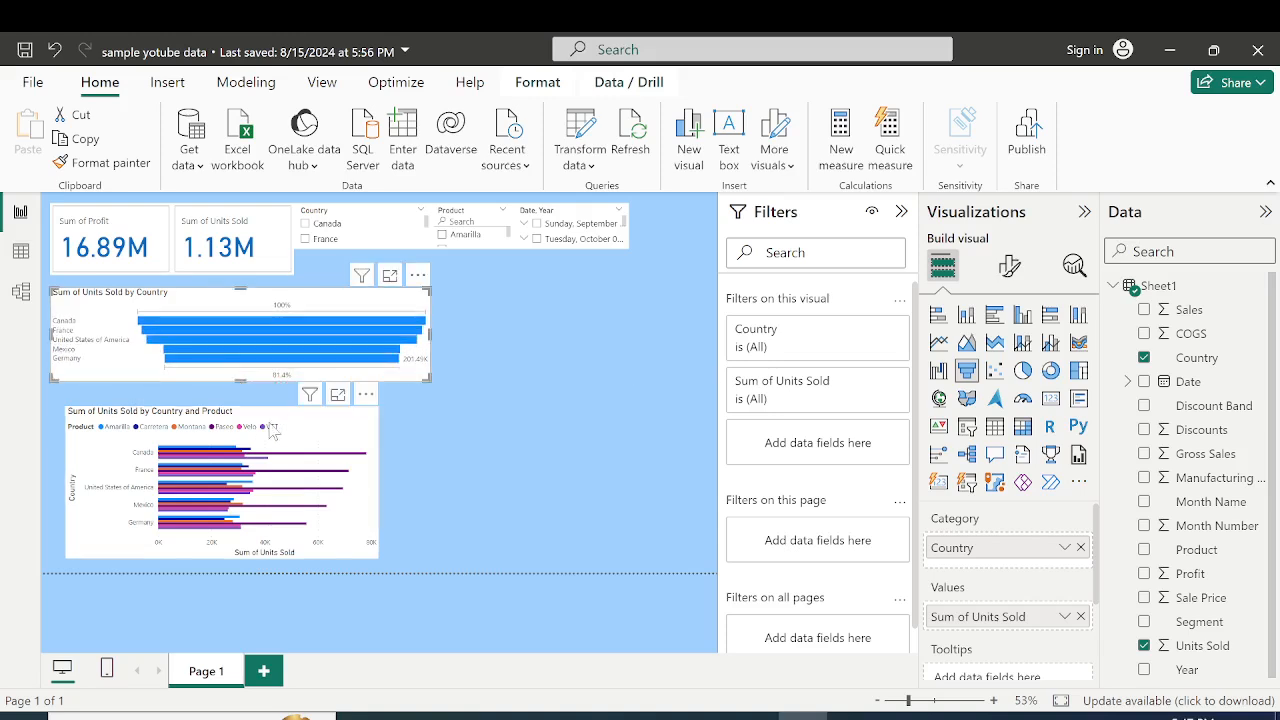
Reduce the height of the Units Sold by Country and Product chart and convert it to a clustered column chart.
{"action": "left_click", "coordinate": [216, 411]}
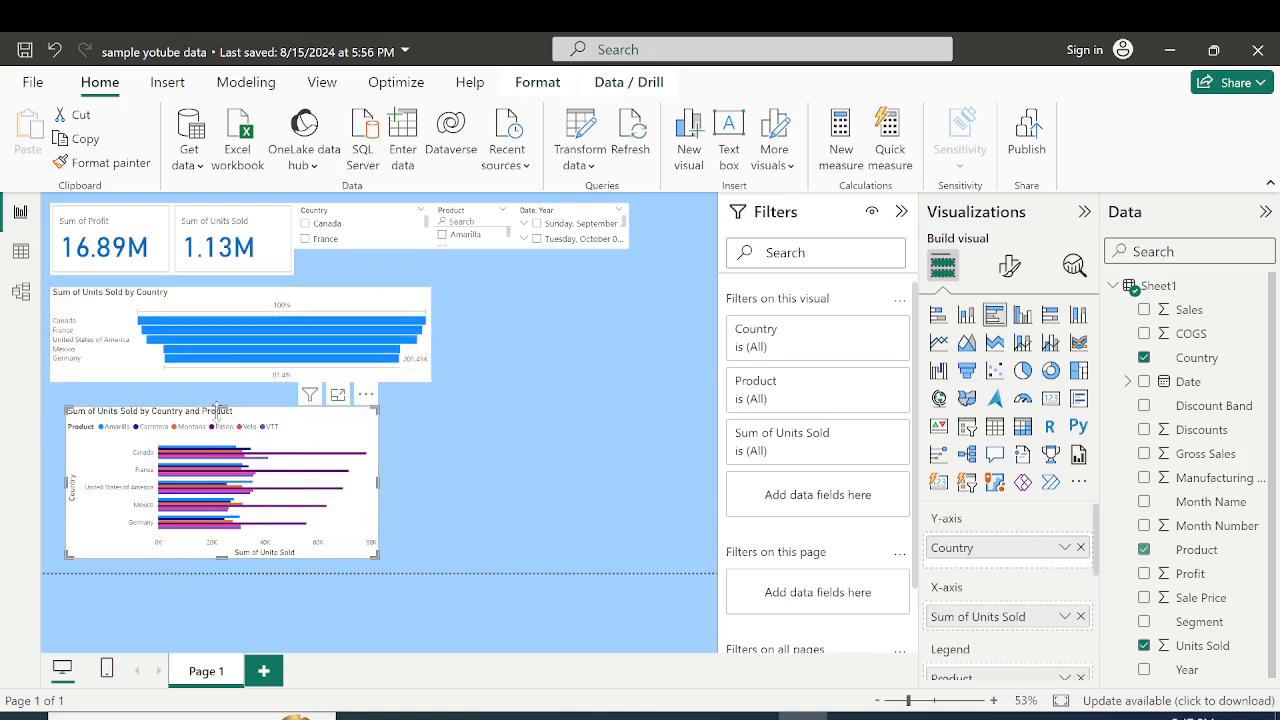
{"action": "left_click_drag", "start_coordinate": [221, 410], "coordinate": [237, 452]}
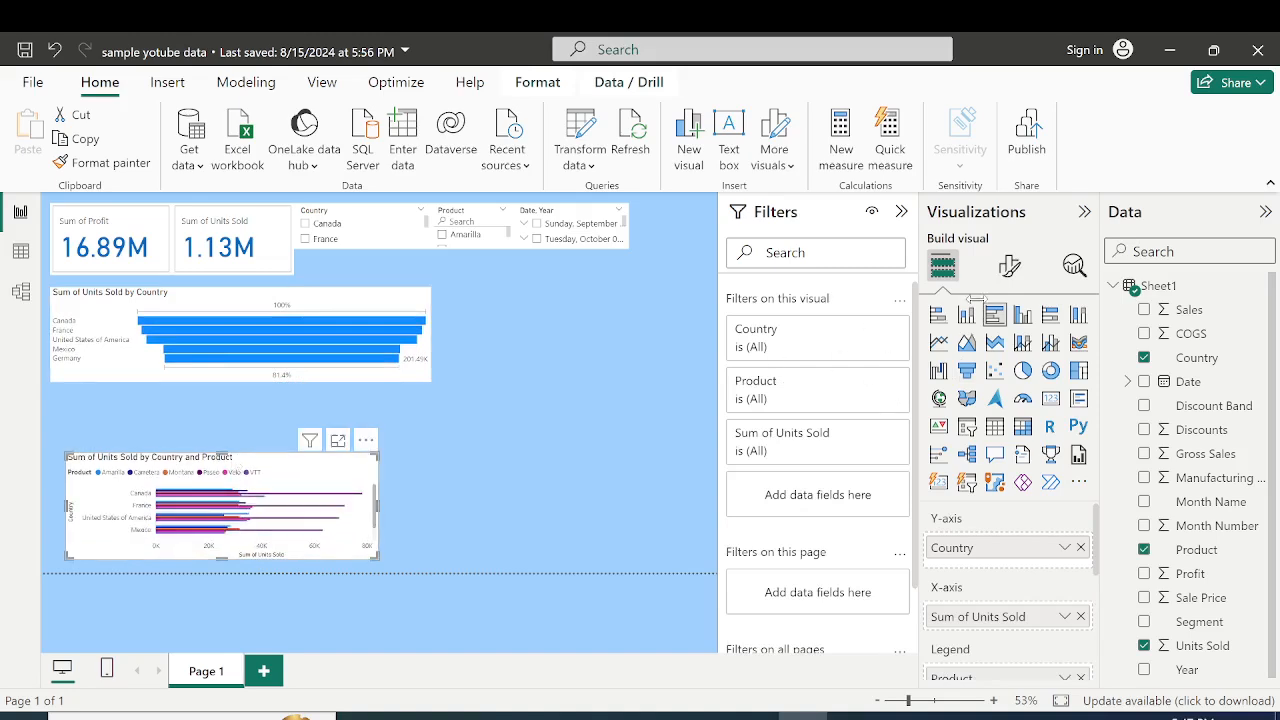
{"action": "left_click", "coordinate": [1024, 316]}
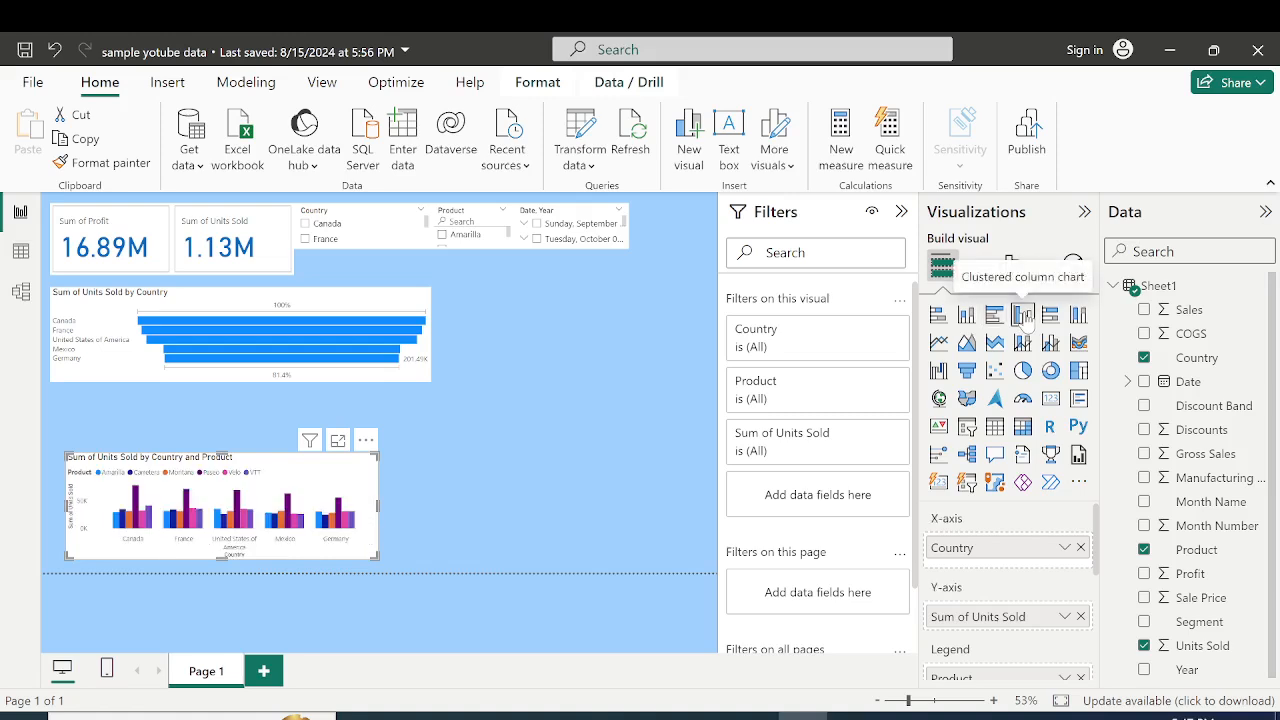
Extend the funnel's height to just above the column chart and deselect it.
{"action": "left_click", "coordinate": [262, 377]}
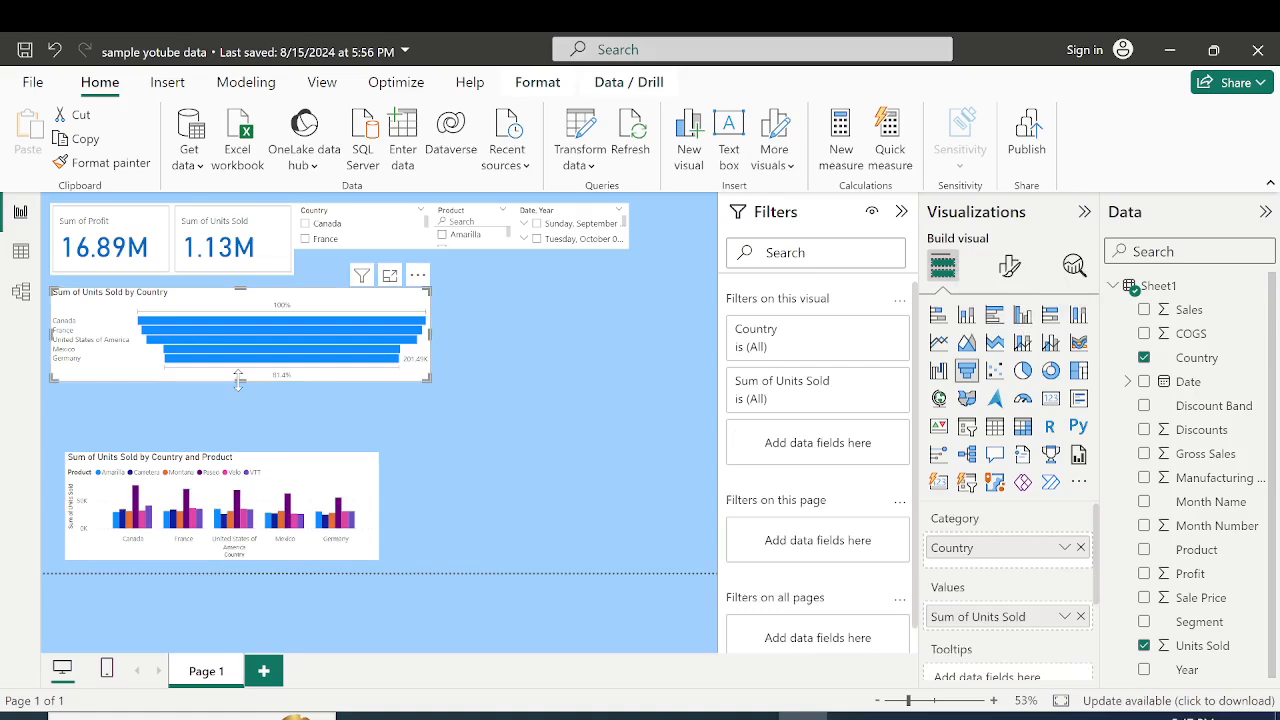
{"action": "left_click_drag", "start_coordinate": [240, 393], "coordinate": [233, 410]}
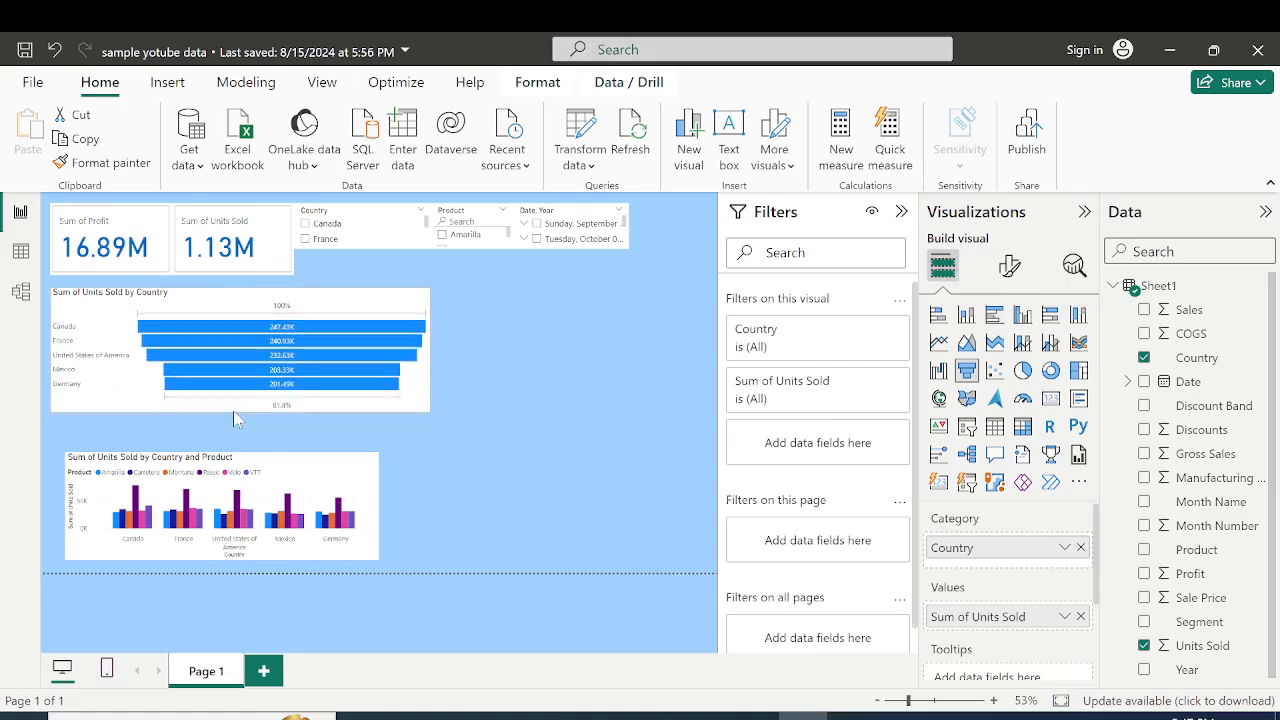
{"action": "left_click", "coordinate": [547, 385]}
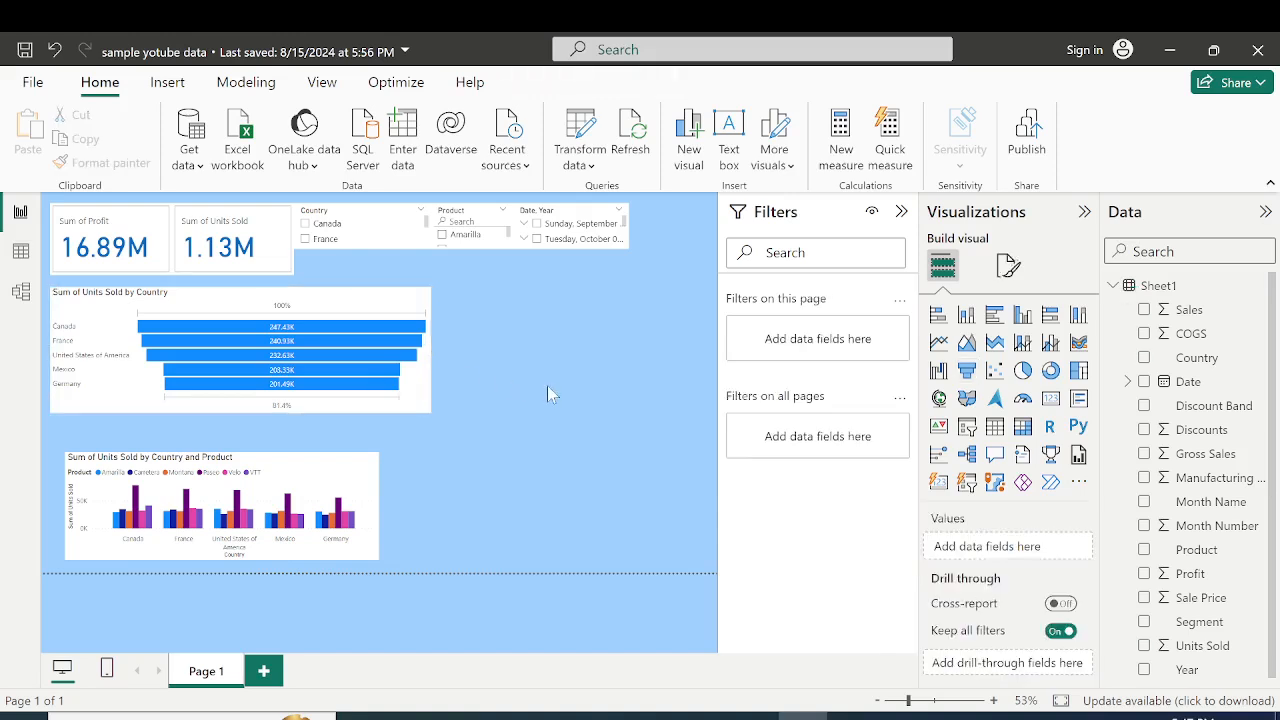